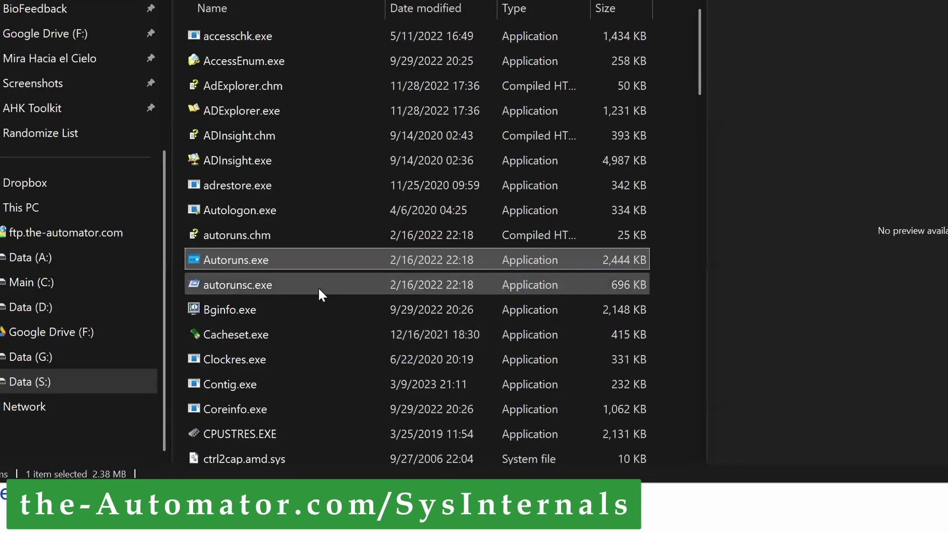
Launch Autoruns.exe and accept its license so the Everything tab lists all autostart entries.
double_click(259, 258)
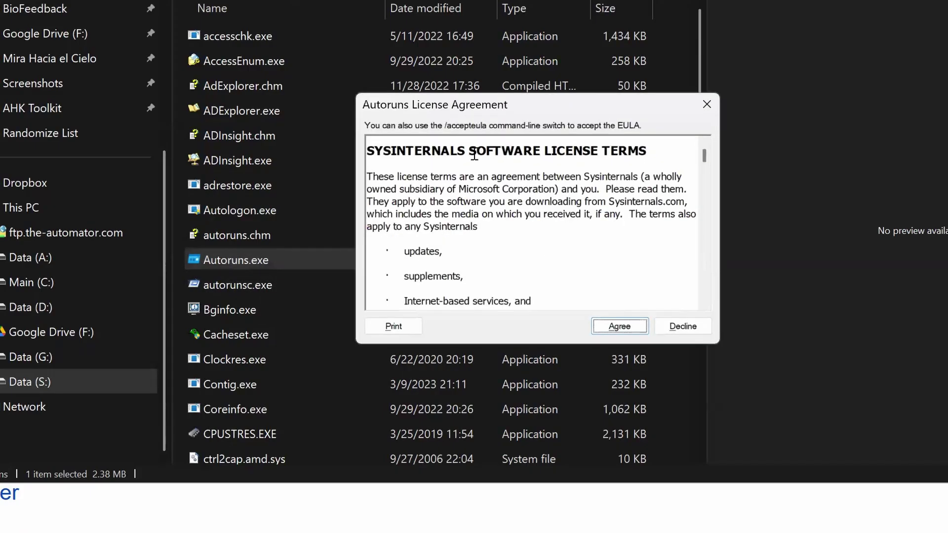
left_click(619, 325)
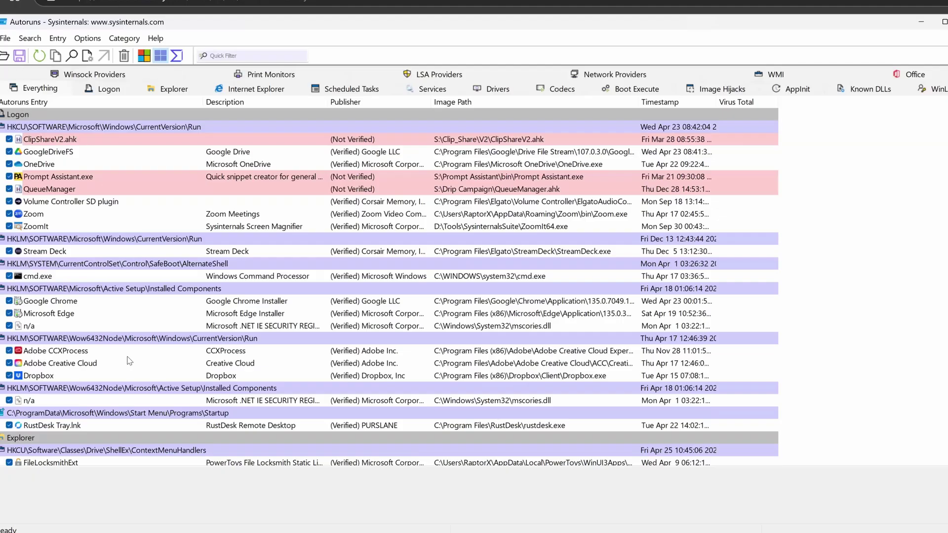
Scroll through the Everything list, then view the empty Office category and the Logon category.
scroll(155, 353, "down", 10)
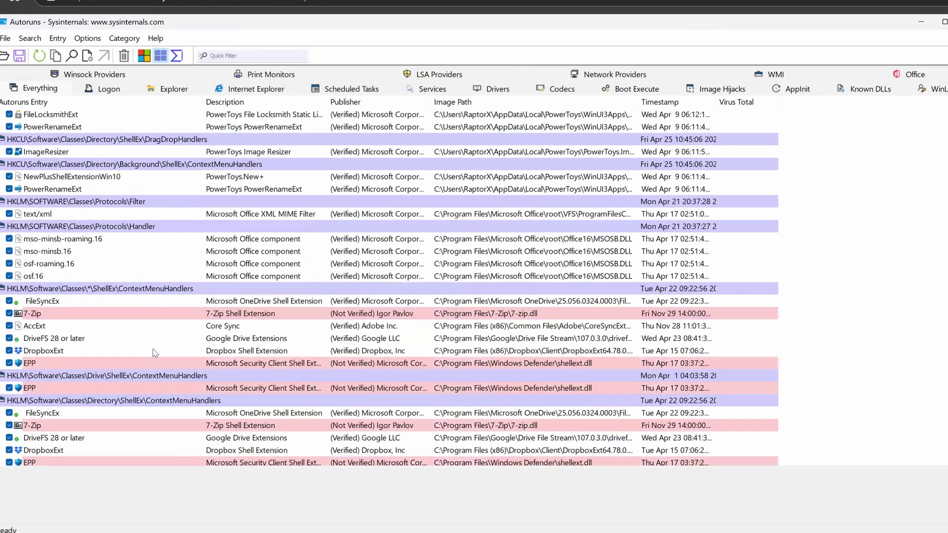
scroll(152, 354, "up", 7)
scroll(89, 270, "down", 15)
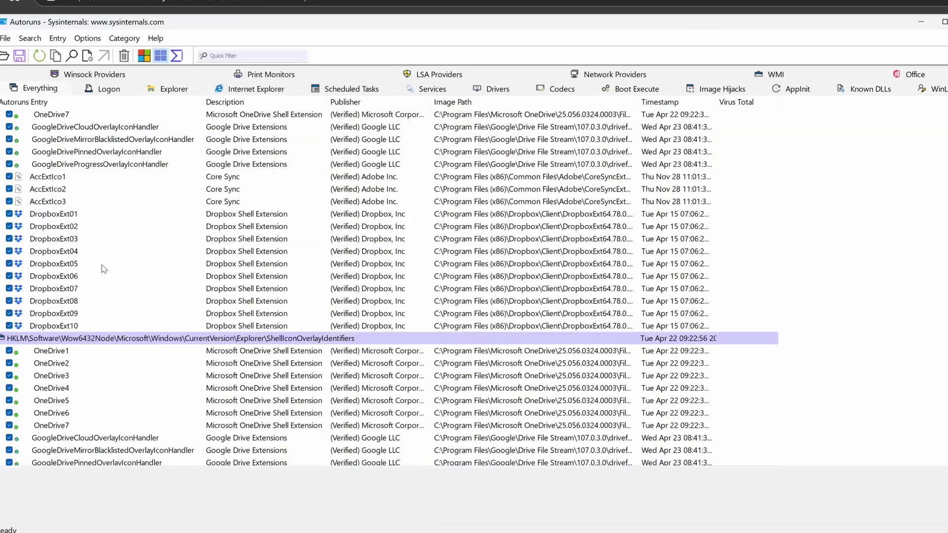
scroll(103, 269, "down", 10)
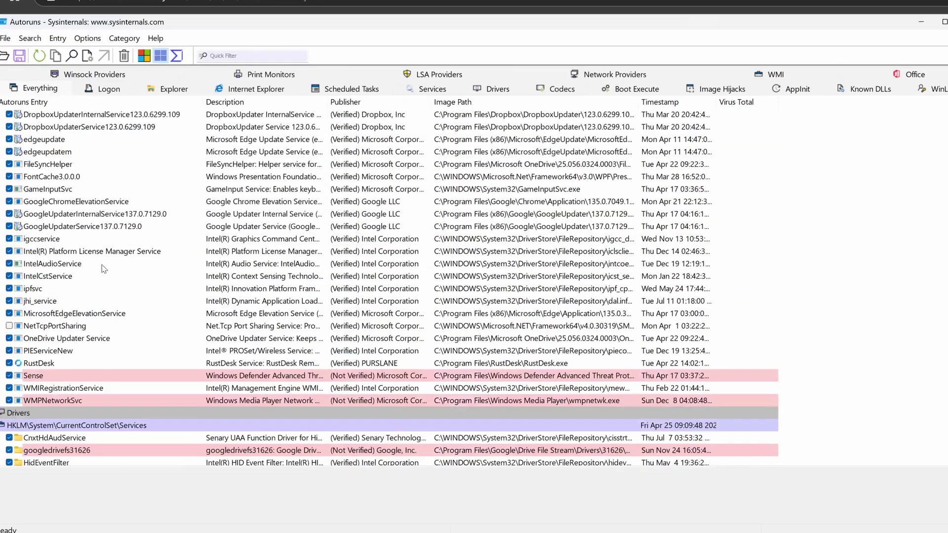
scroll(104, 269, "down", 5)
scroll(104, 268, "up", 20)
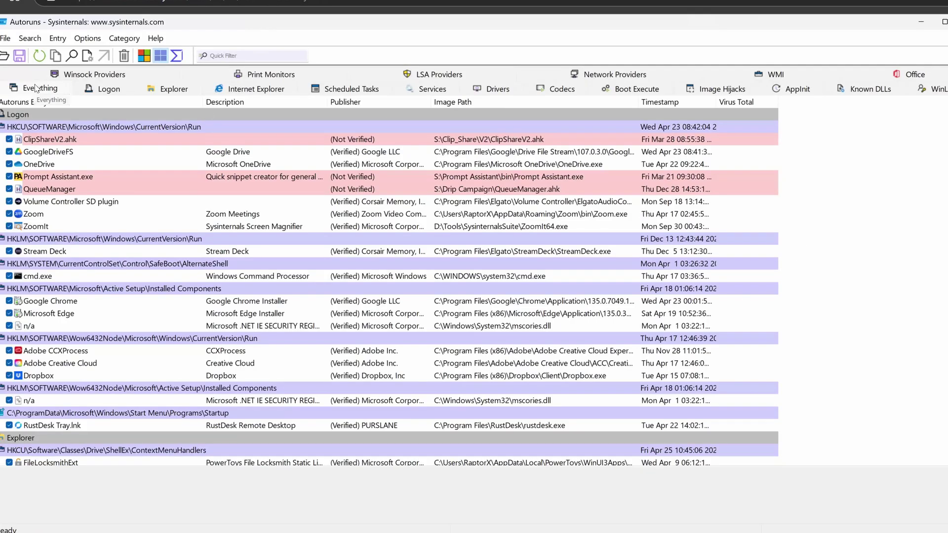
left_click(917, 77)
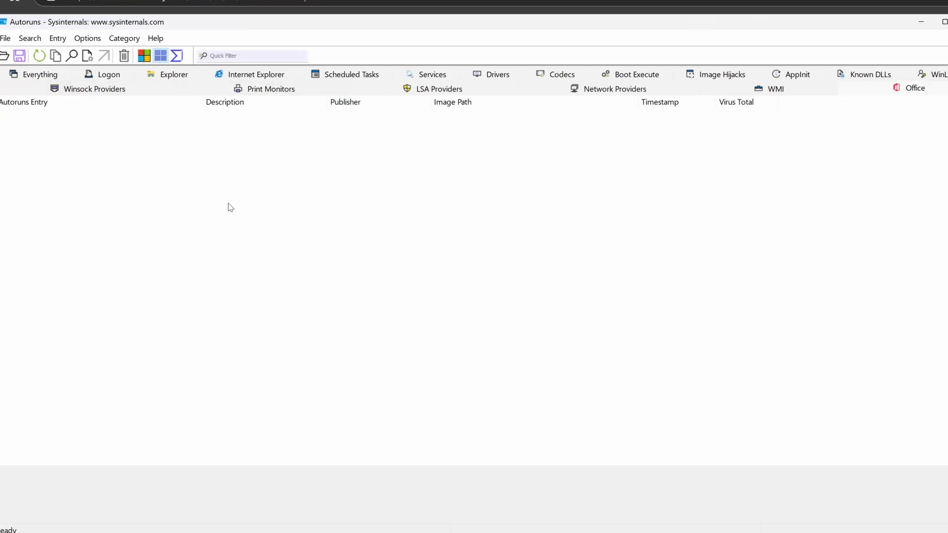
left_click(105, 77)
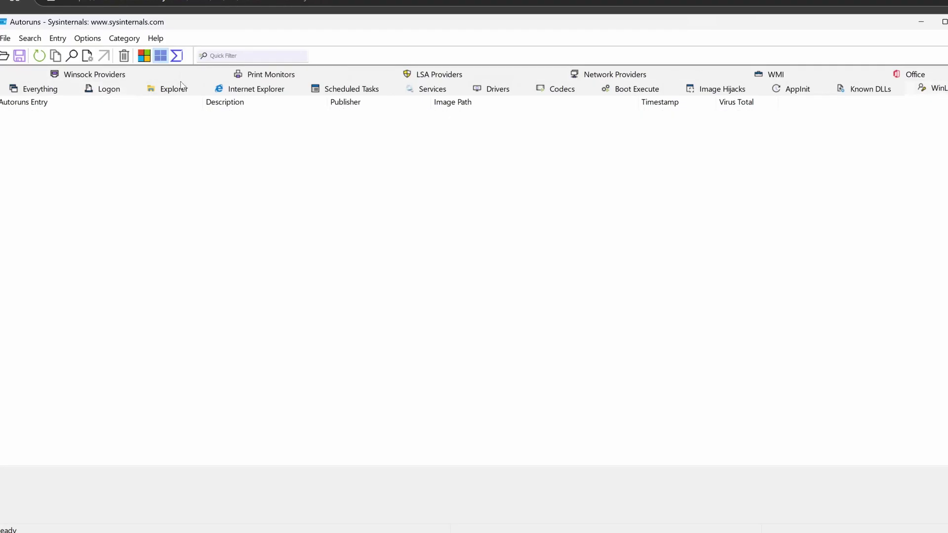
Return to the Everything tab and scroll down through the autostart entries.
left_click(32, 91)
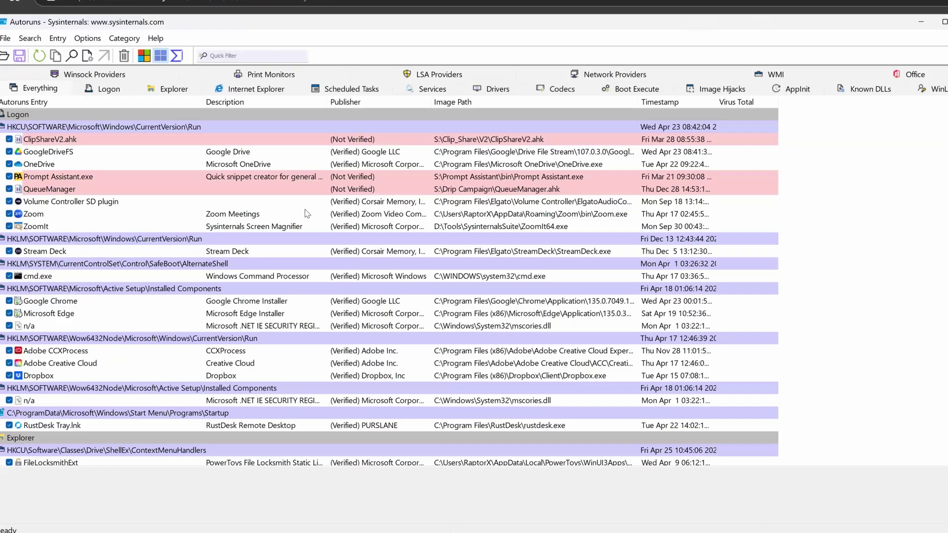
scroll(307, 213, "down", 4)
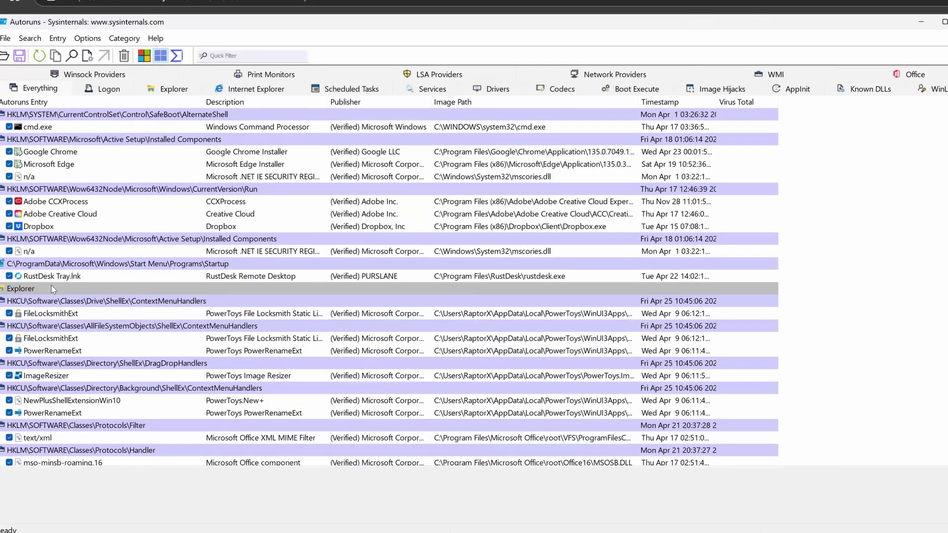
scroll(53, 287, "down", 3)
scroll(53, 287, "down", 20)
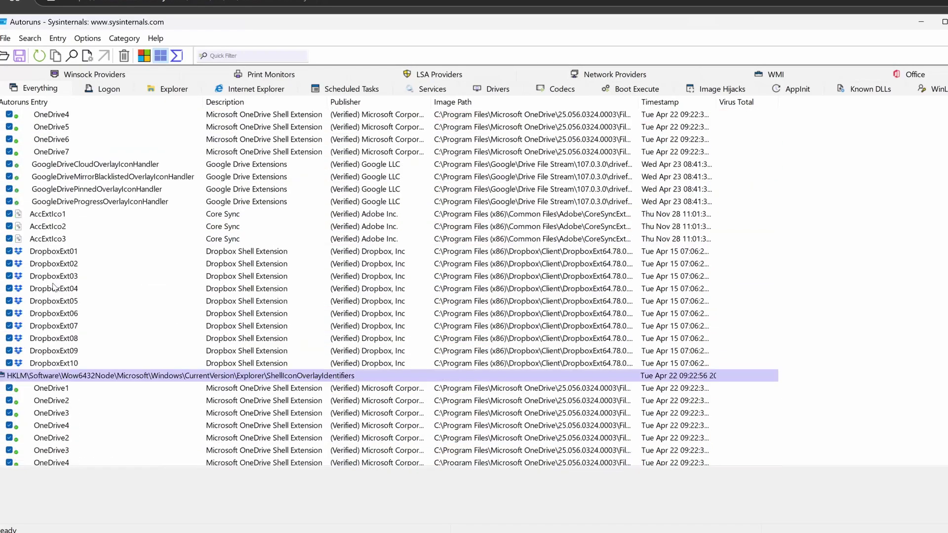
scroll(53, 286, "down", 14)
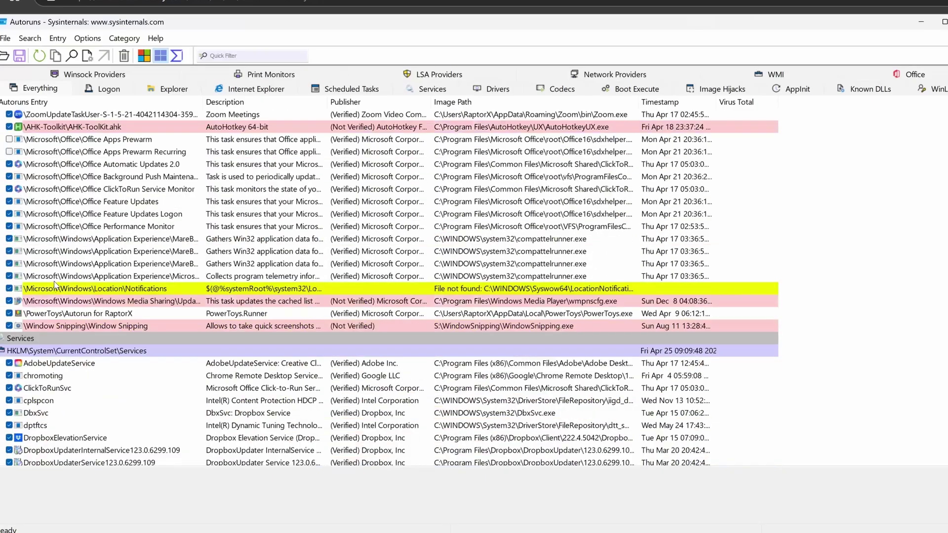
scroll(54, 286, "down", 8)
scroll(55, 285, "down", 20)
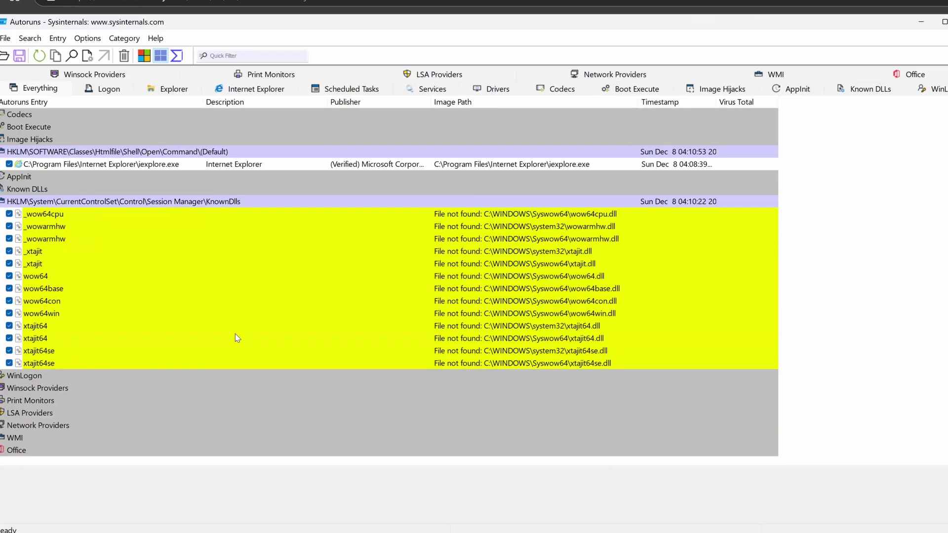
scroll(235, 338, "up", 20)
scroll(256, 317, "down", 15)
Select the Known DLLs group header, then scroll back to the top of the list.
left_click(35, 190)
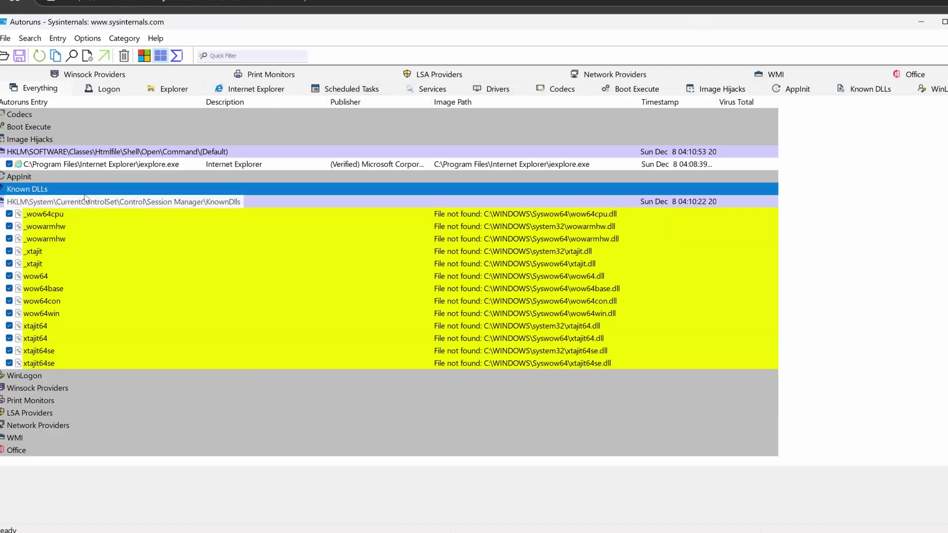
scroll(144, 263, "up", 15)
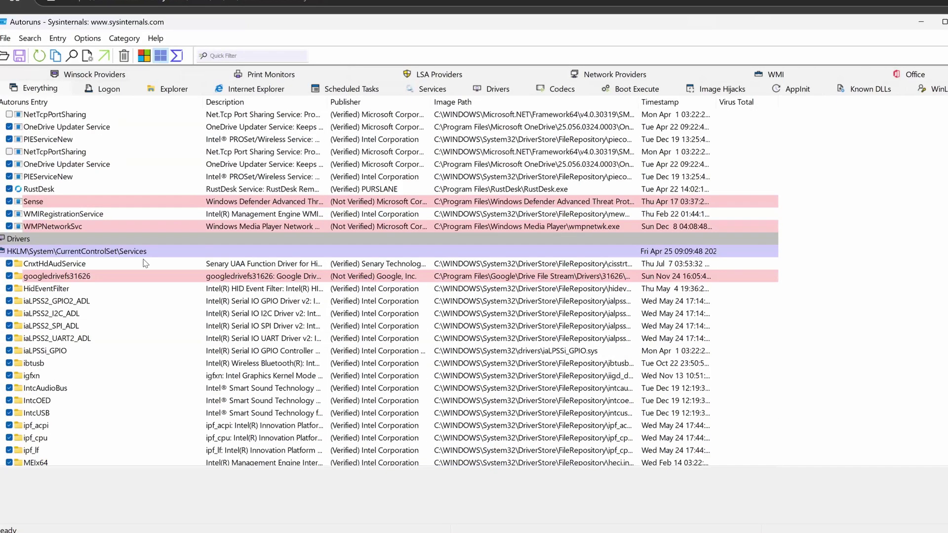
scroll(145, 263, "up", 20)
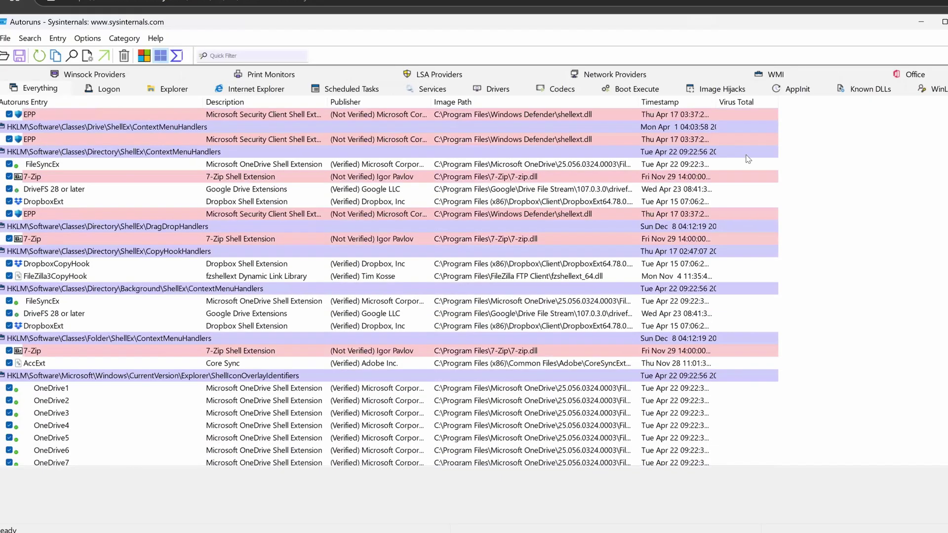
scroll(145, 263, "up", 10)
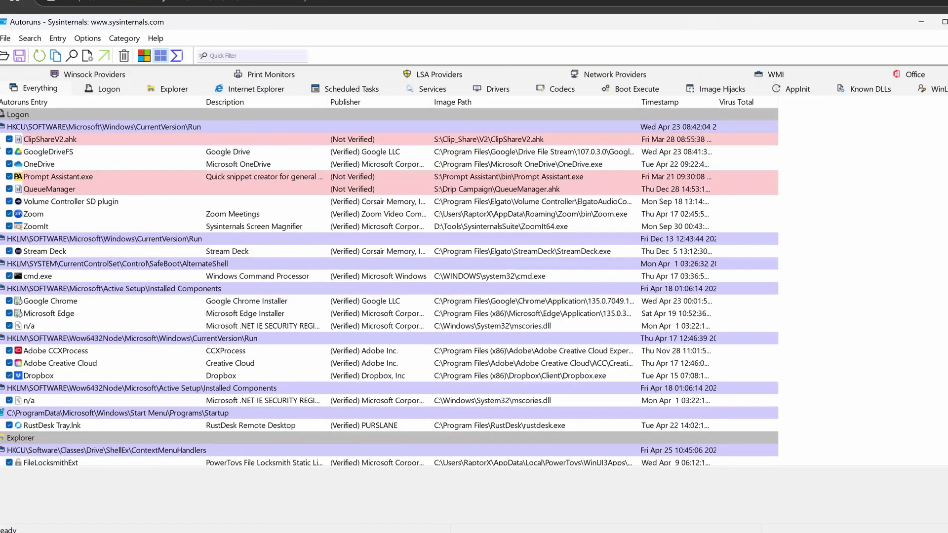
Toggle ClipShareV2.ahk off and back on, then on the Logon tab uncheck ZoomIt.
left_click(79, 140)
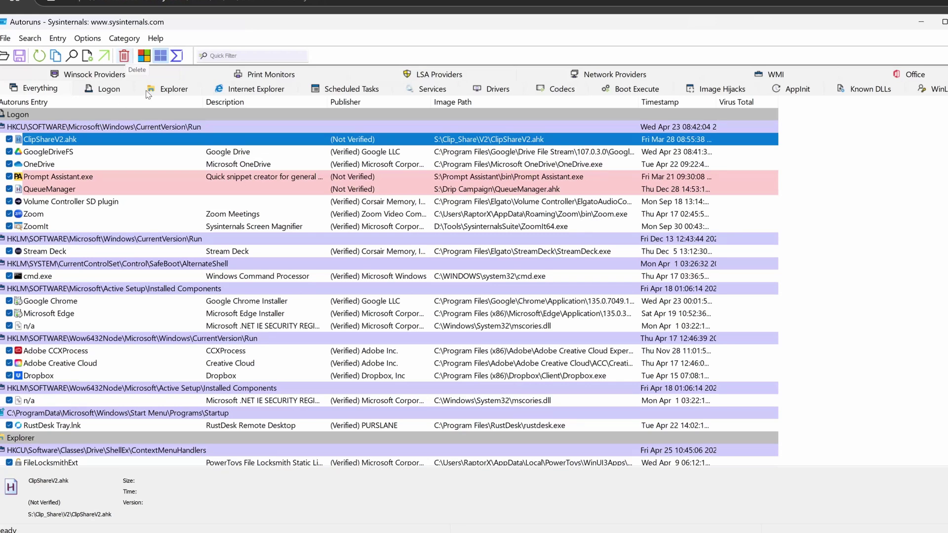
left_click(9, 139)
left_click(9, 139)
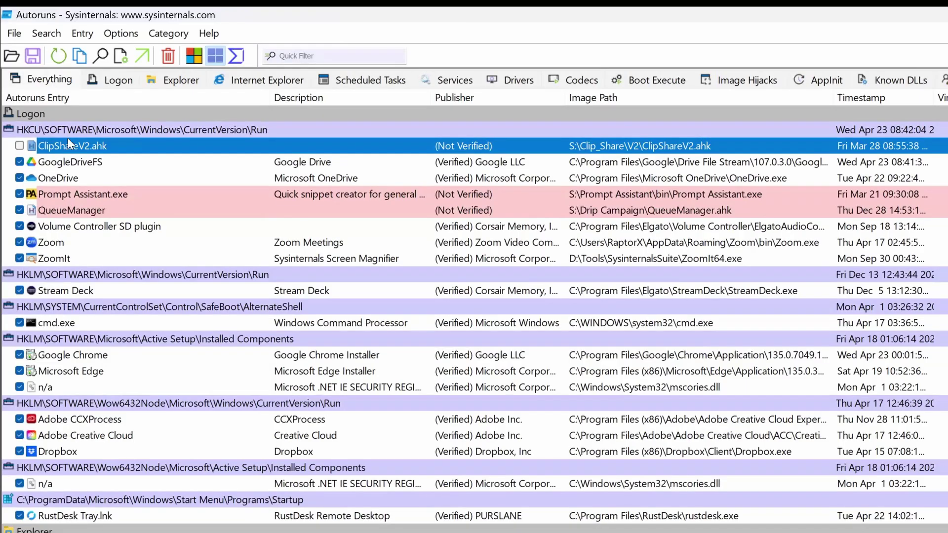
left_click(21, 146)
left_click(114, 81)
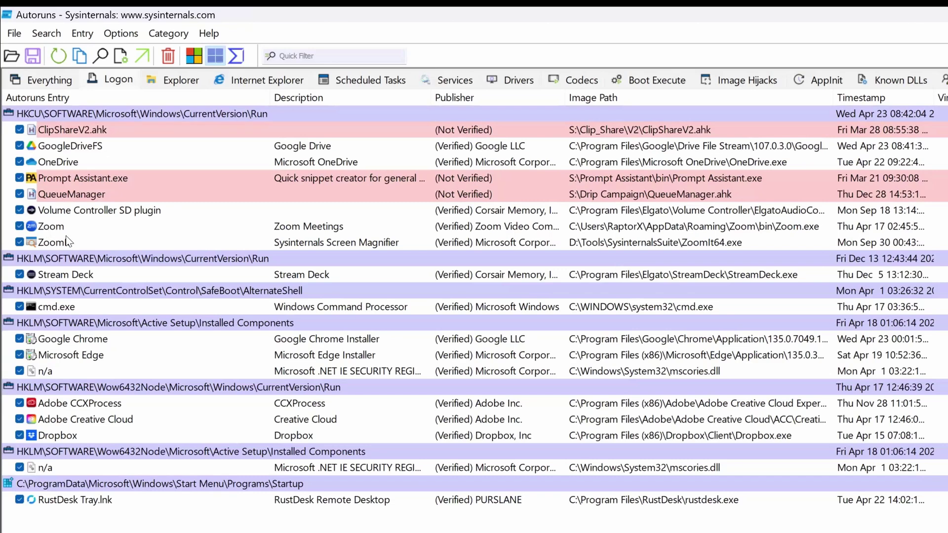
left_click(20, 242)
Toggle ZoomIt on and off again, leaving it unchecked, and close the Autoruns window.
left_click(19, 243)
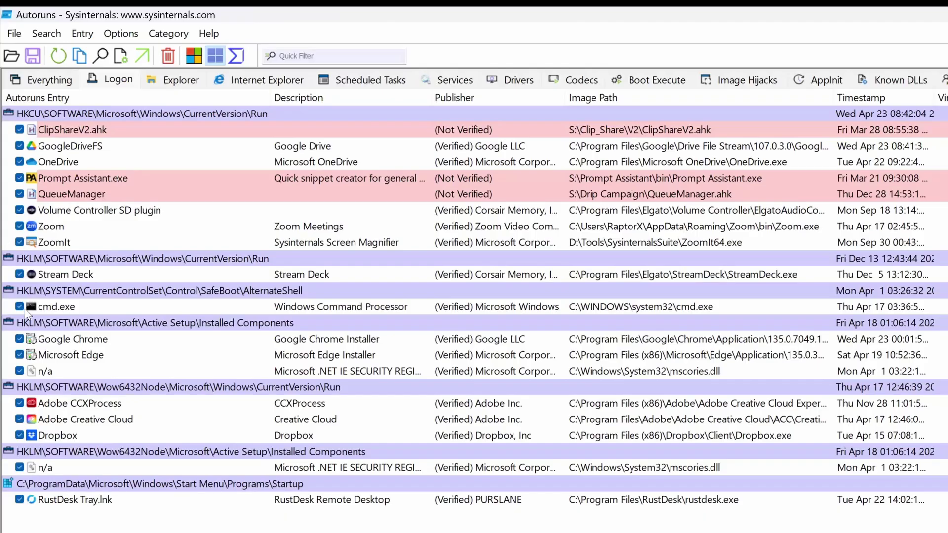
left_click(18, 243)
key("alt+F4")
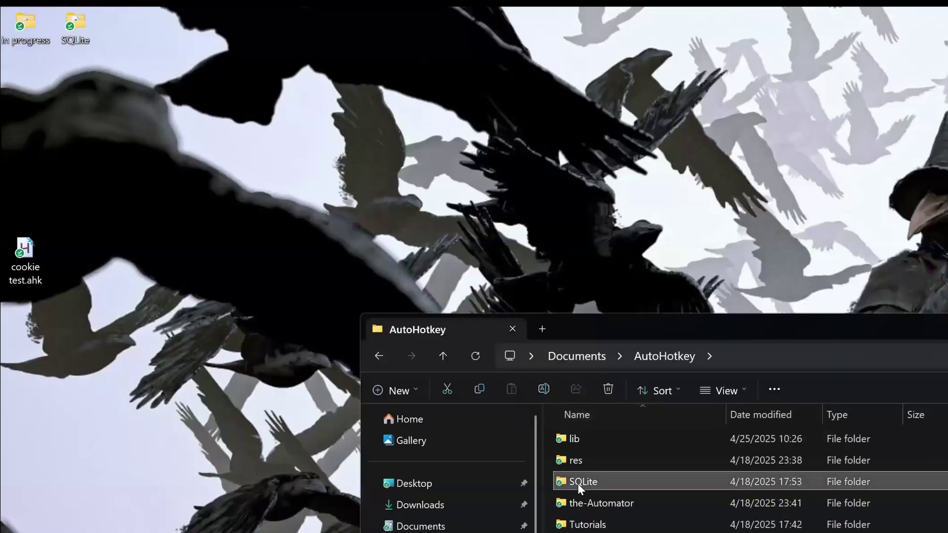
Open and dismiss the shortcut menus for the SQLite and the-Automator folders in File Explorer.
right_click(579, 486)
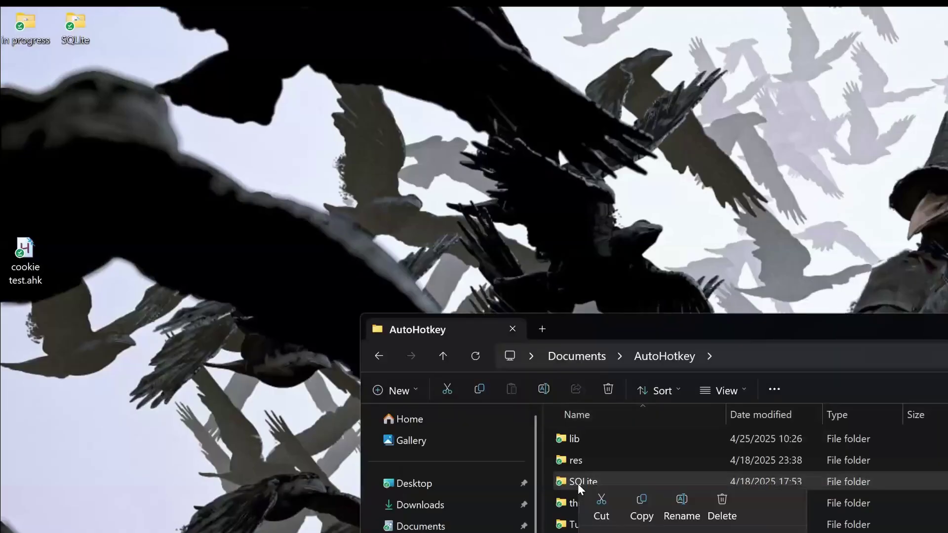
key("Escape")
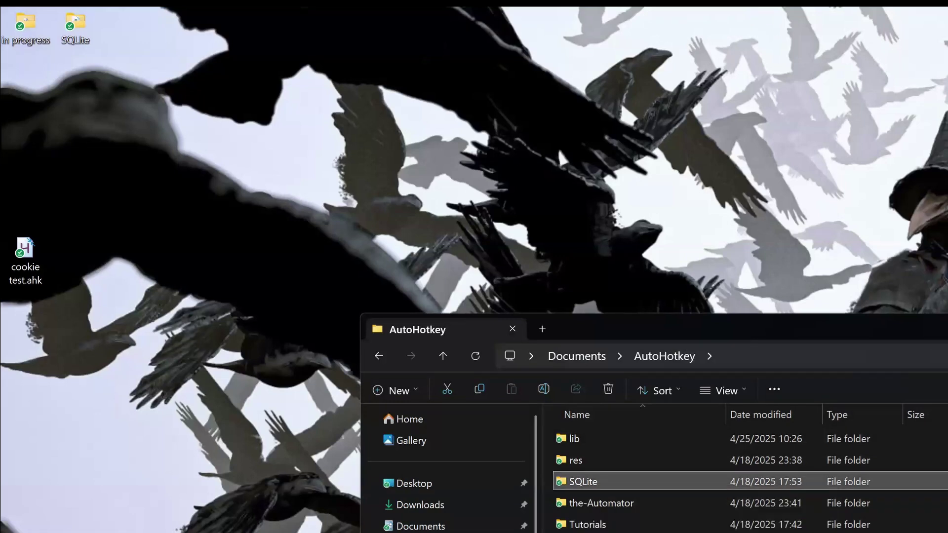
right_click(628, 503)
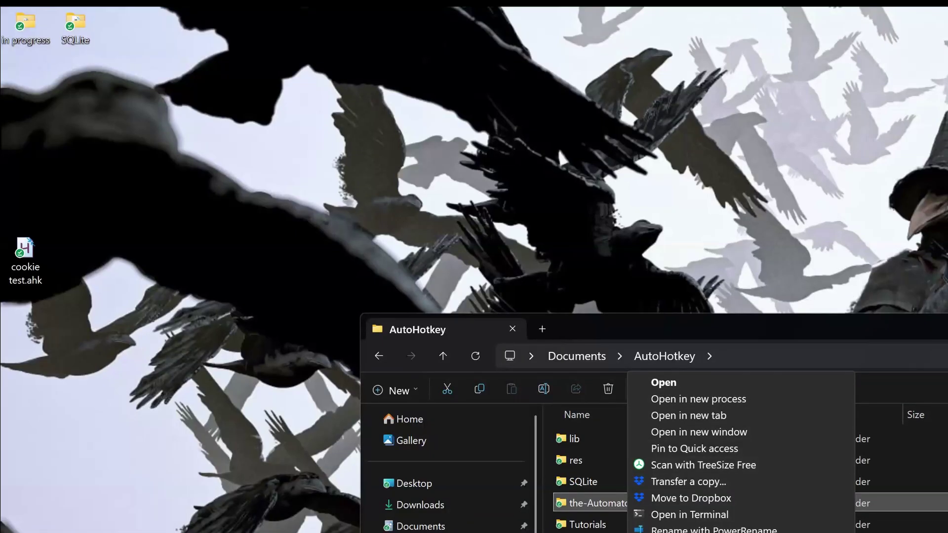
key("Escape")
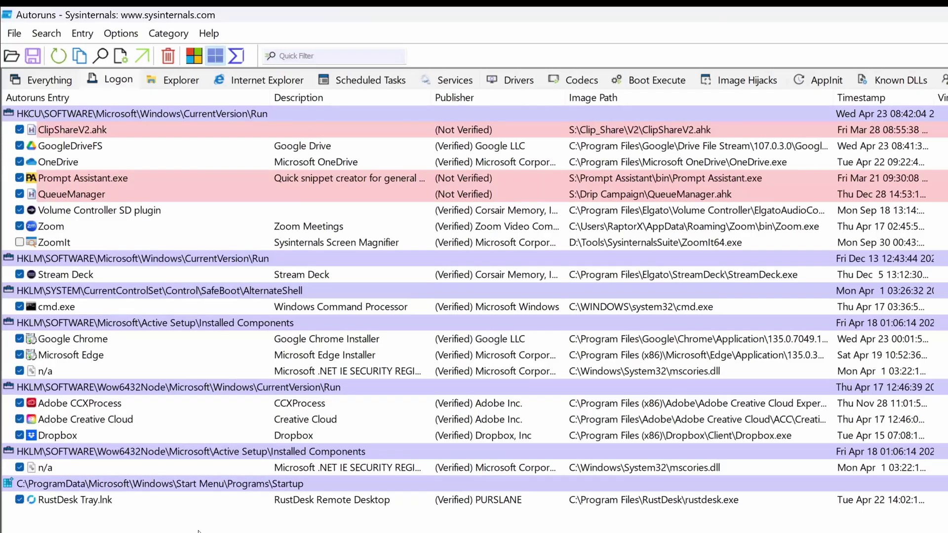
On the Explorer tab, uncheck and recheck FileLocksmithExt and ImageResizer, then view the Drivers list.
left_click(188, 81)
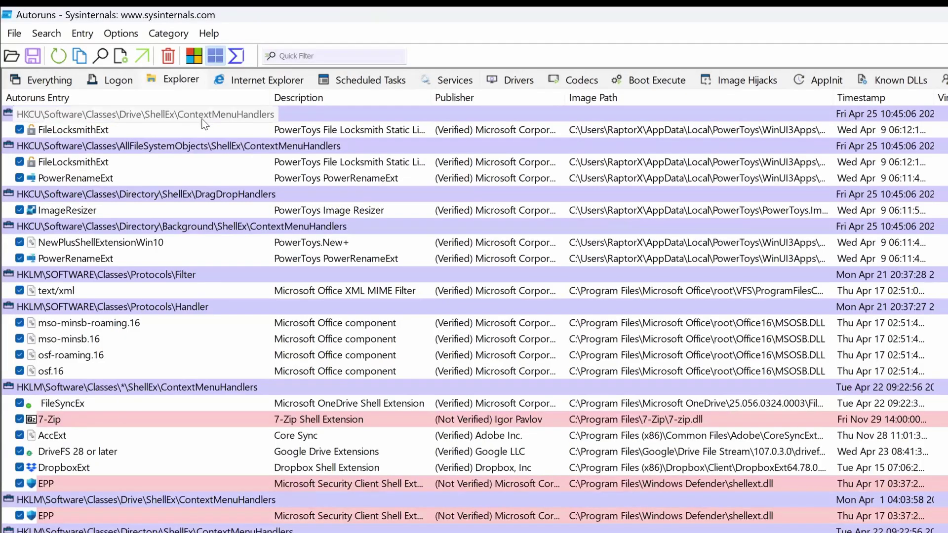
left_click(273, 146)
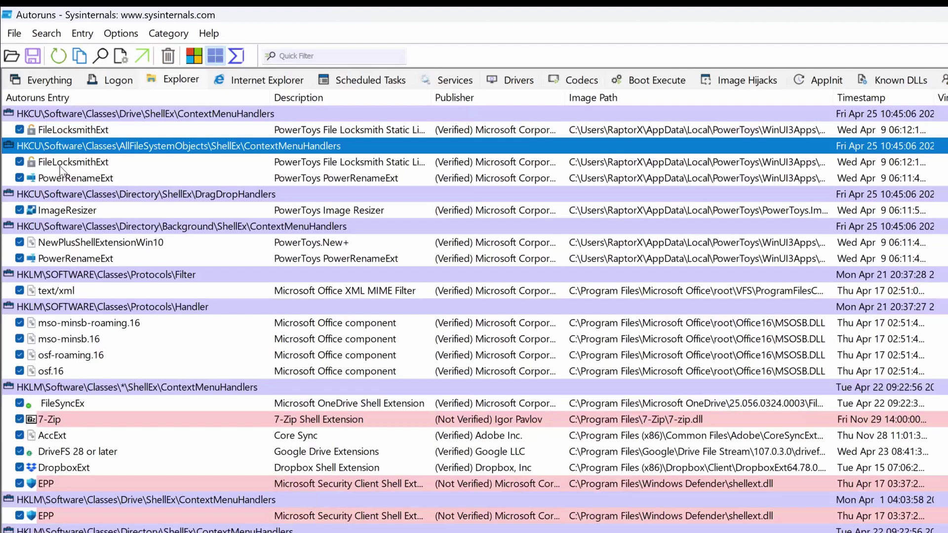
left_click(19, 163)
left_click(19, 211)
left_click(19, 208)
left_click(20, 162)
left_click(518, 79)
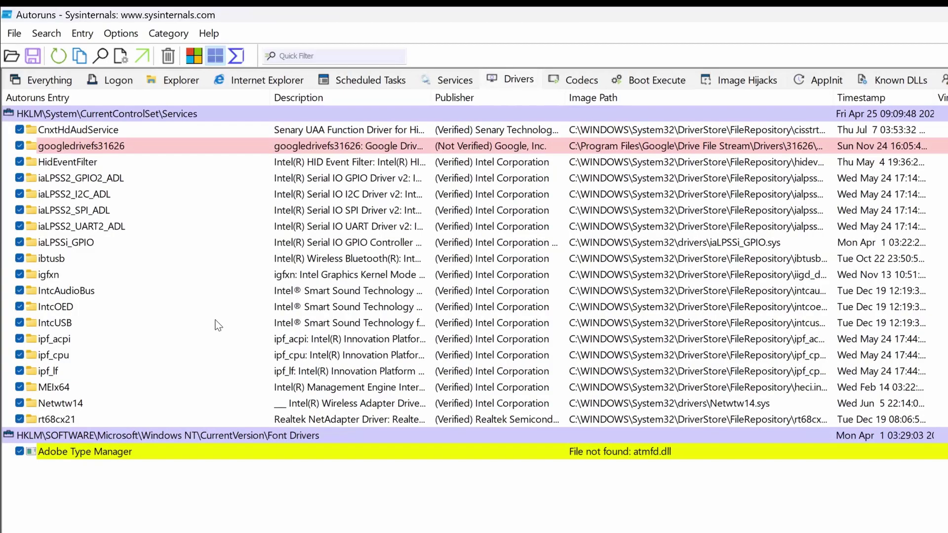
left_click(19, 163)
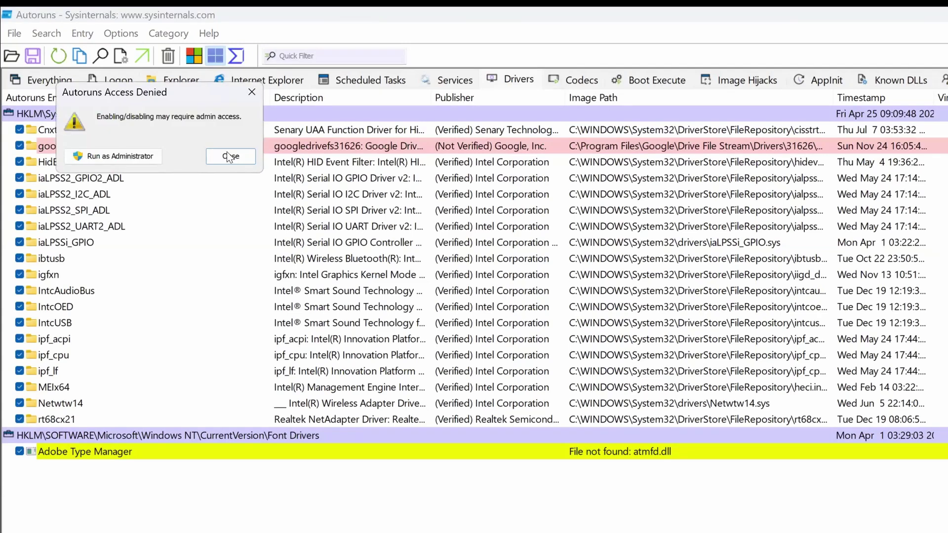
left_click(228, 155)
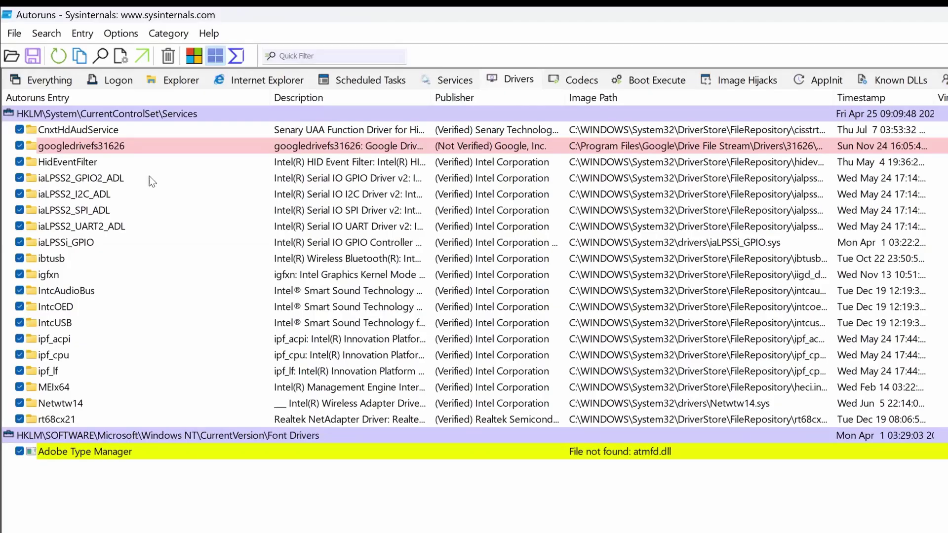
left_click(598, 456)
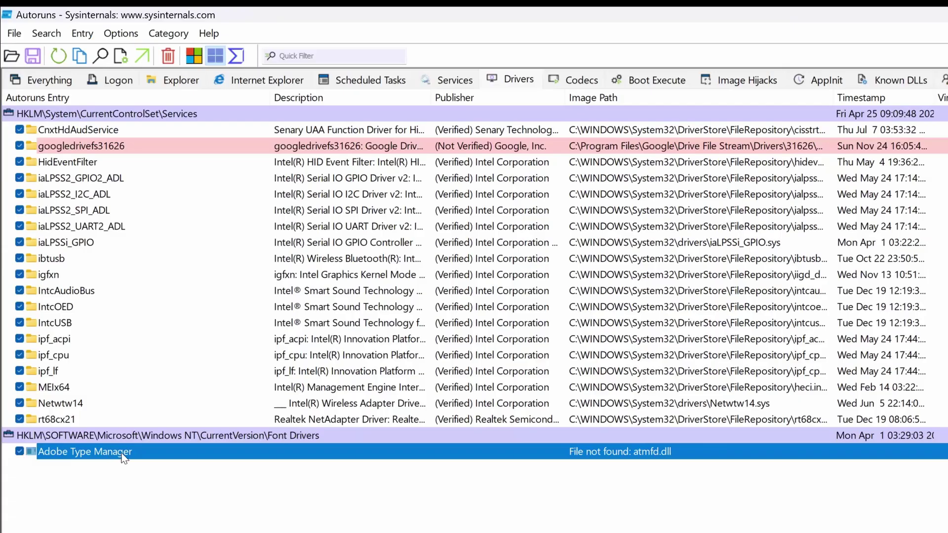
left_click(296, 226)
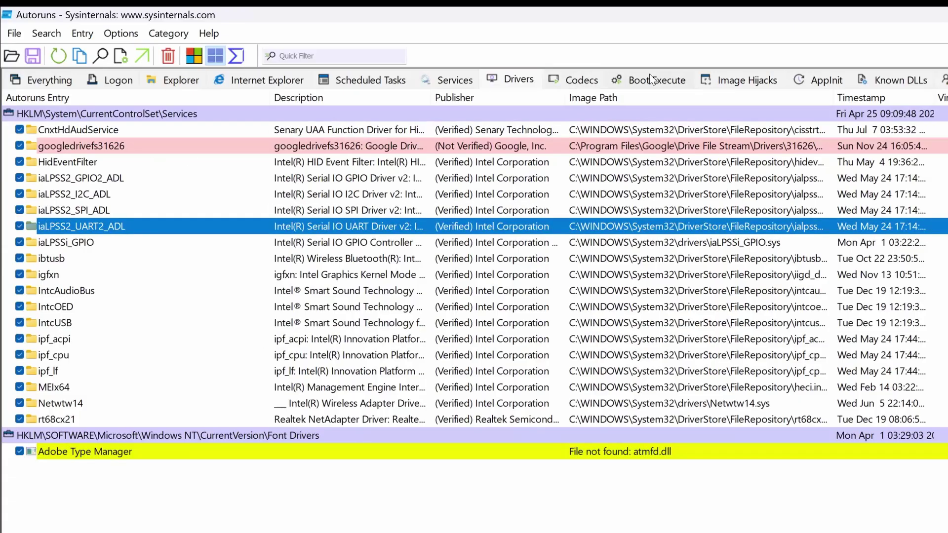
Step through Codecs and Boot Execute to Image Hijacks, then close the Task Manager window.
left_click(564, 79)
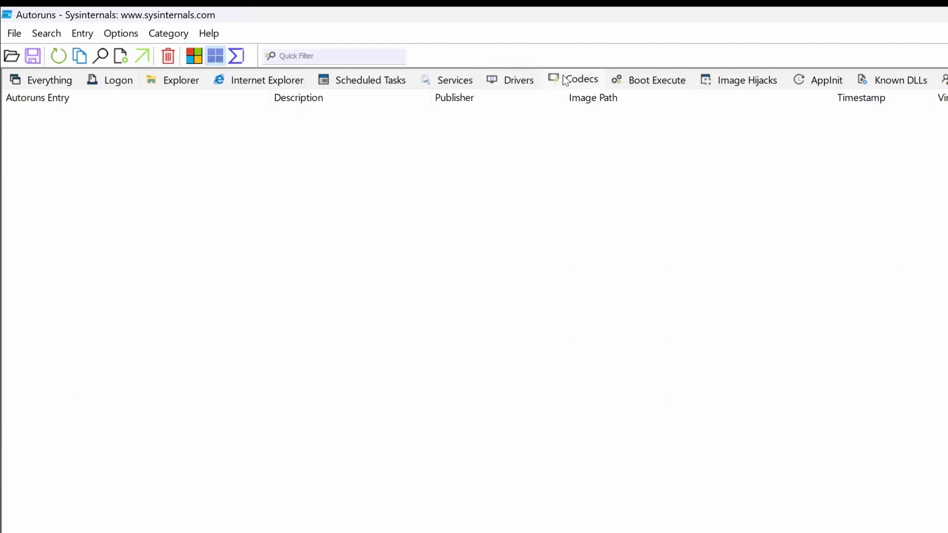
left_click(660, 85)
left_click(765, 81)
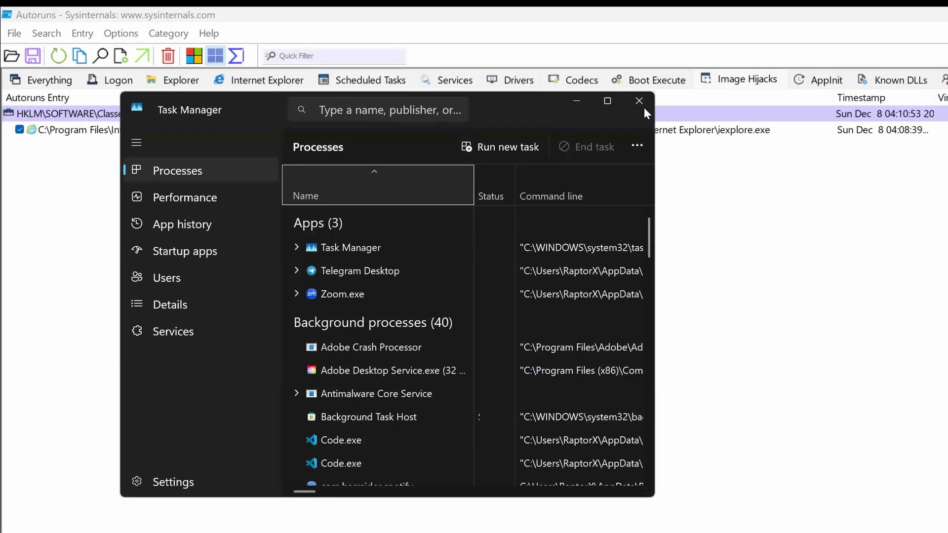
left_click(644, 107)
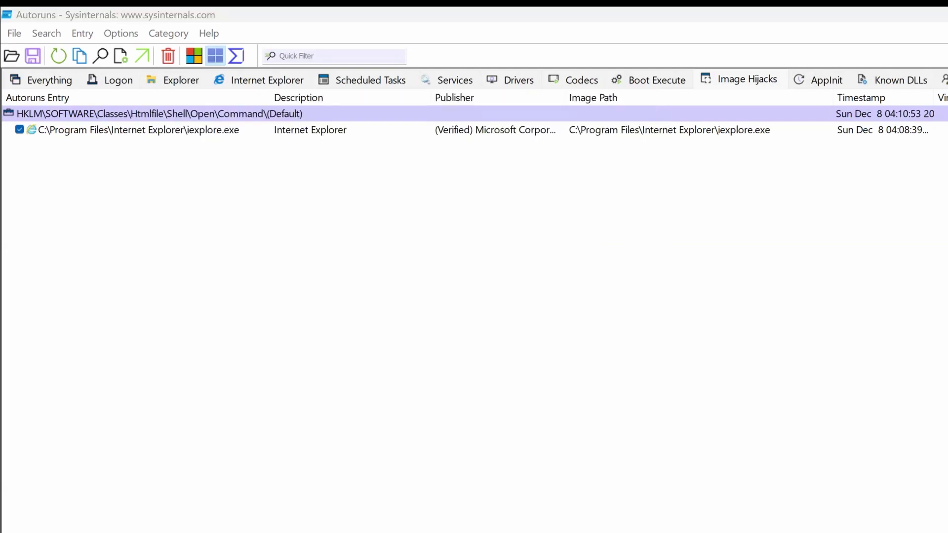
Launch procexp from the SysinternalsSuite folder and accept its license agreement.
key("alt+Tab")
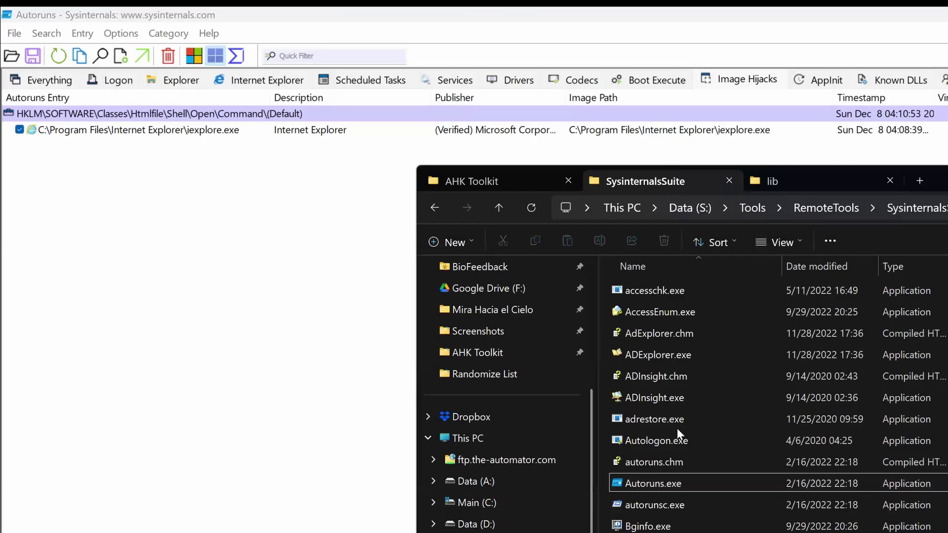
type("procexp")
key("Return")
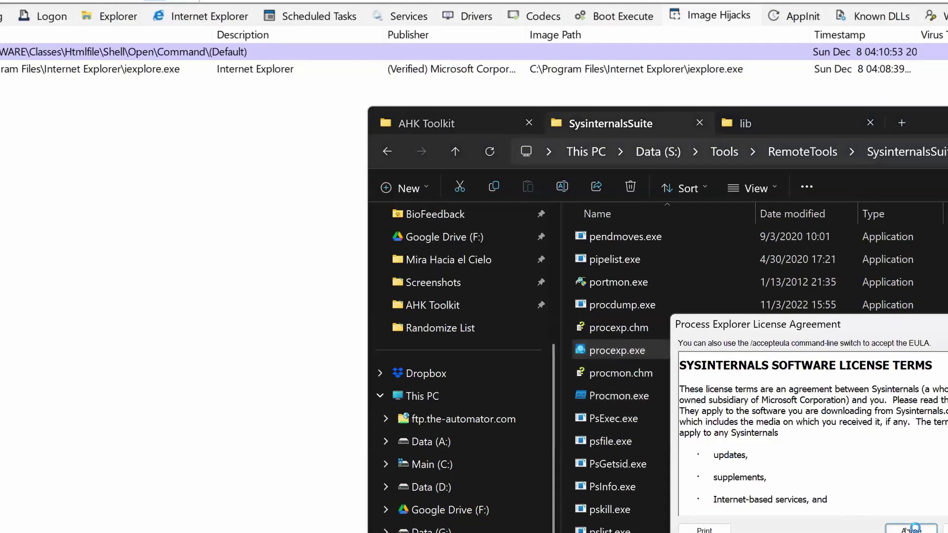
left_click(911, 530)
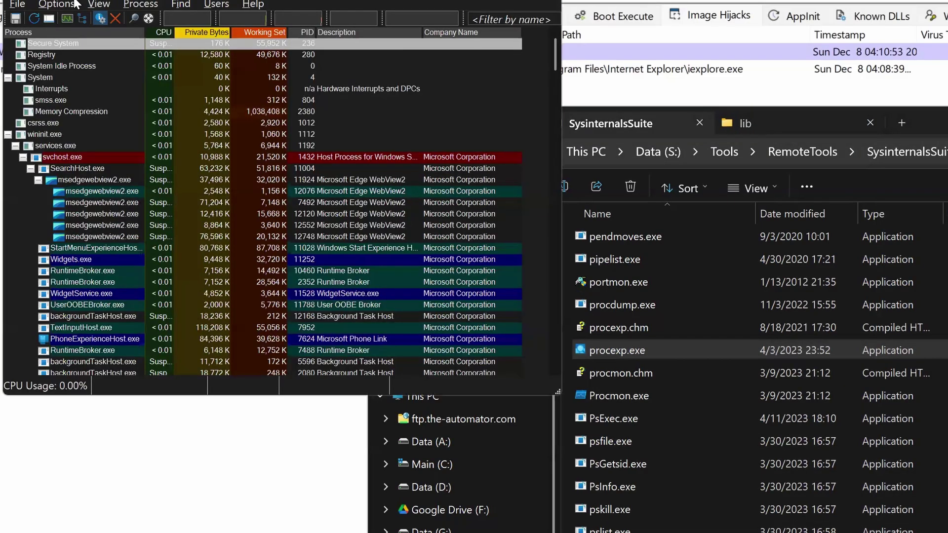
Set Process Explorer to replace Task Manager, then select autorunsc.exe in the folder.
left_click(56, 4)
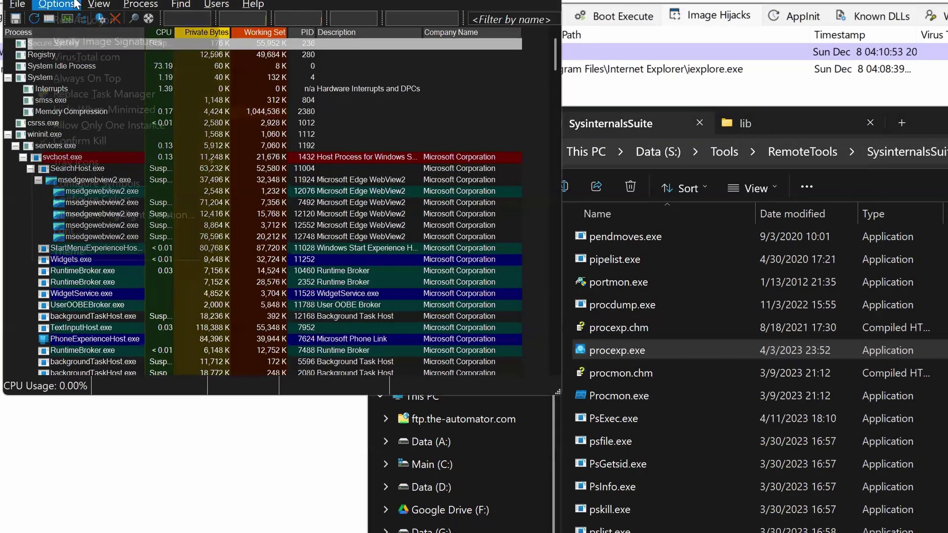
left_click(112, 97)
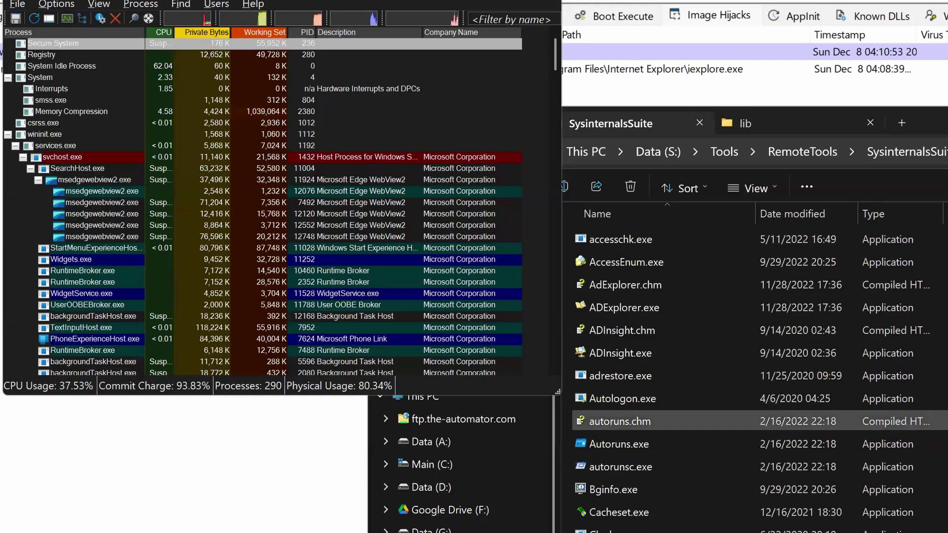
left_click(621, 467)
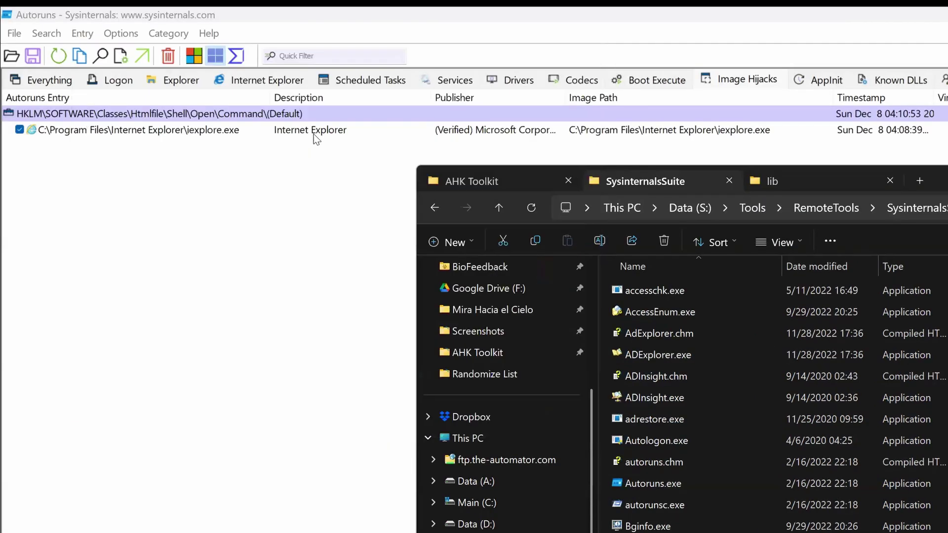
Refresh Autoruns with F5, select the taskmgr.exe hijack entry and widen the Image Path column.
left_click(132, 129)
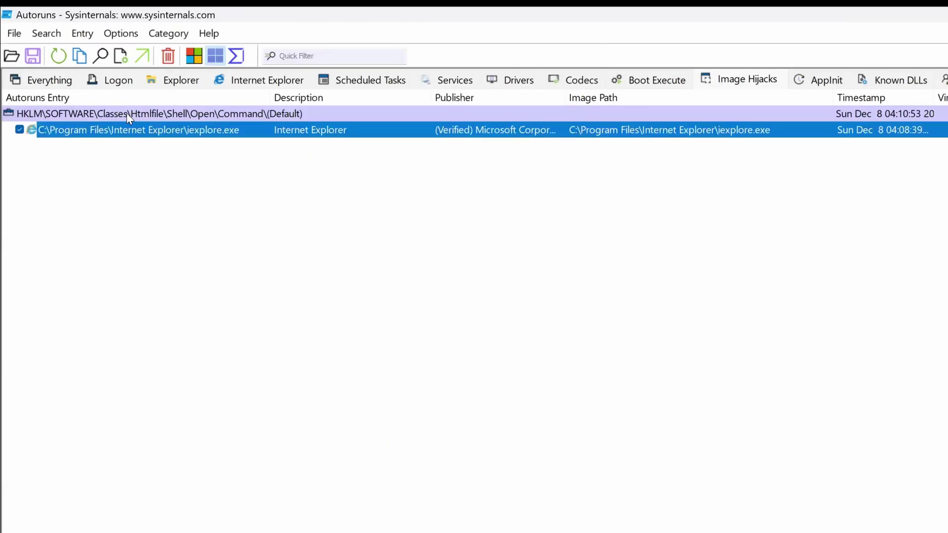
key("F5")
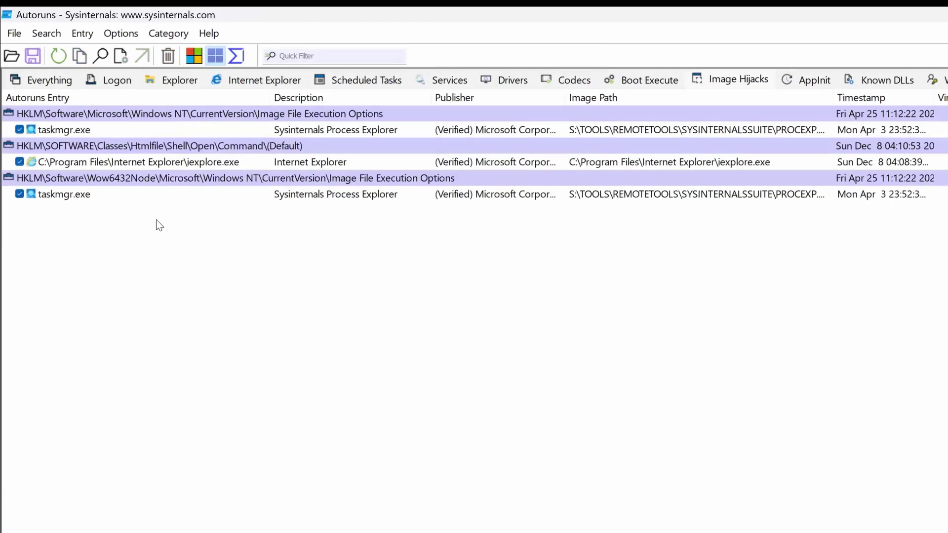
left_click(47, 130)
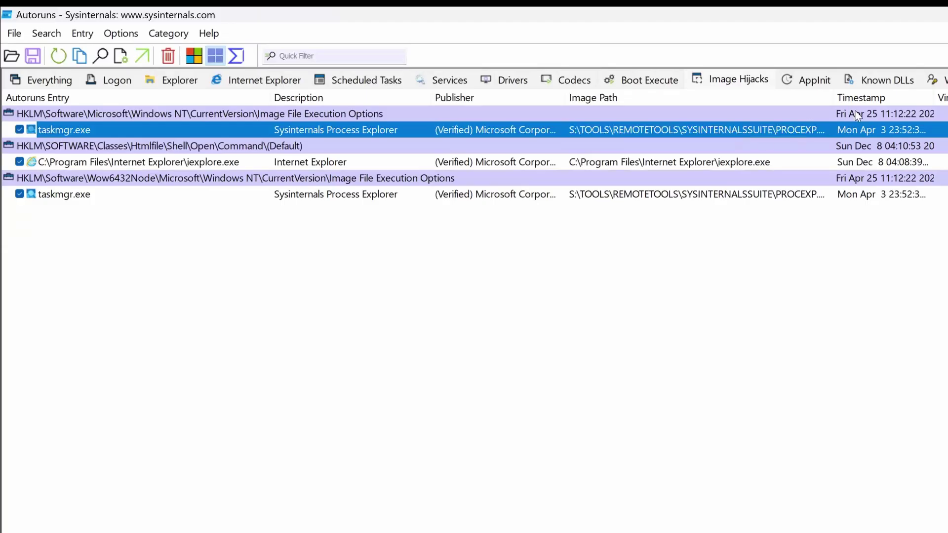
double_click(838, 94)
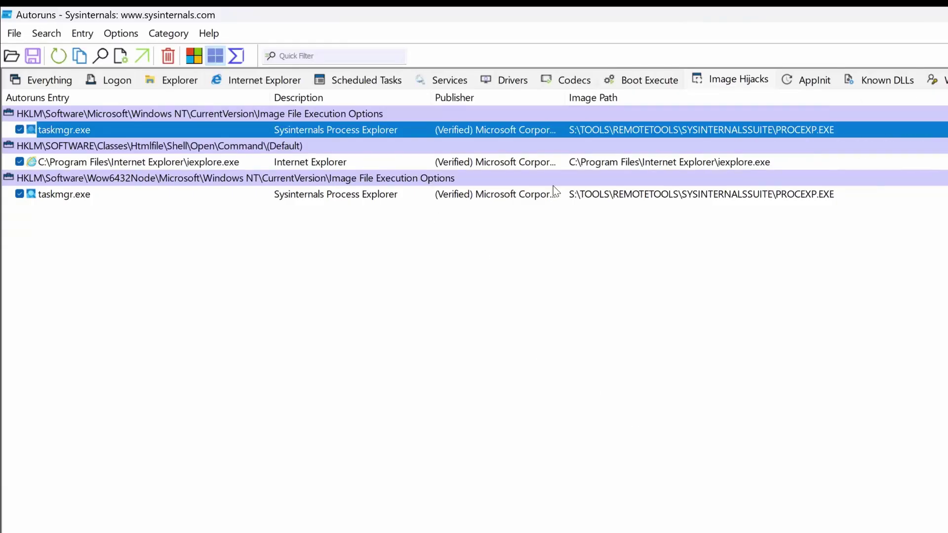
left_click(183, 163)
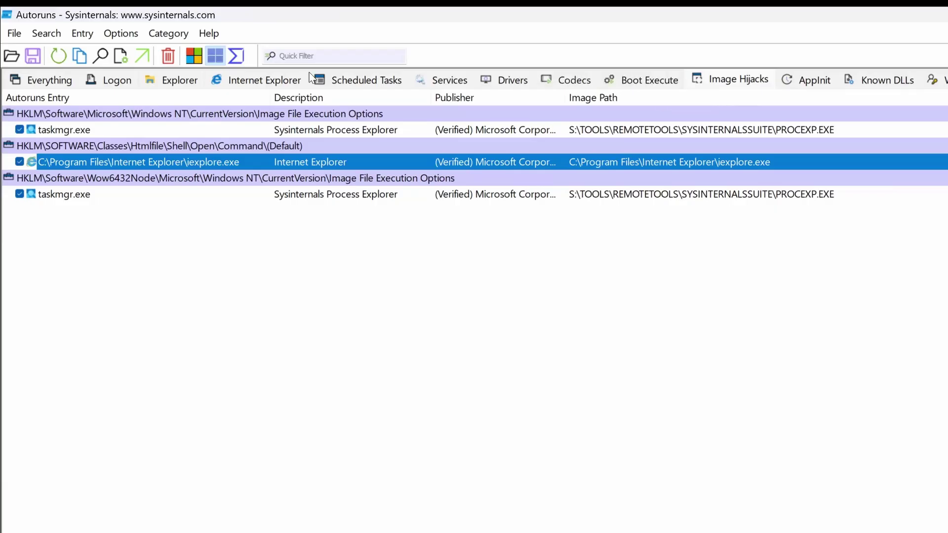
On the Logon tab, compare Prompt Assistant.exe and QueueManager, then uncheck QueueManager.
left_click(157, 79)
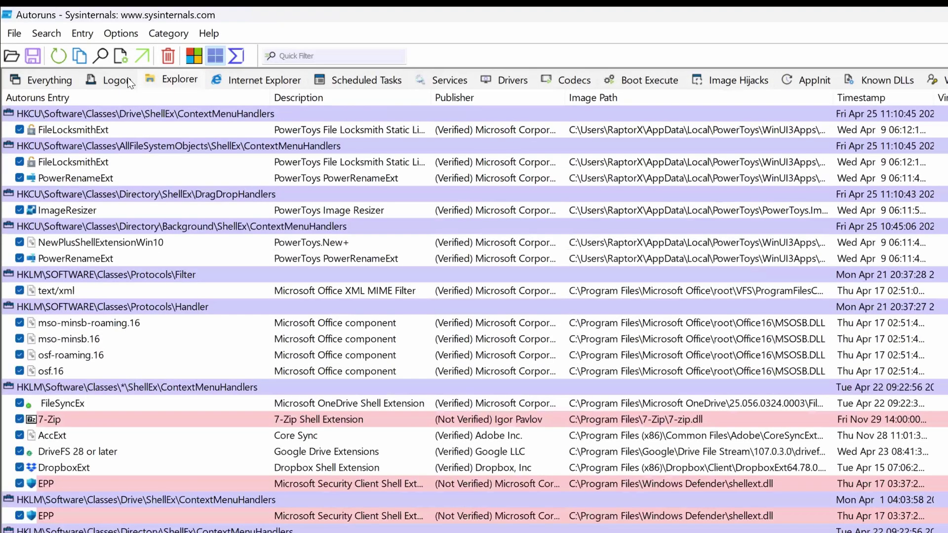
left_click(107, 78)
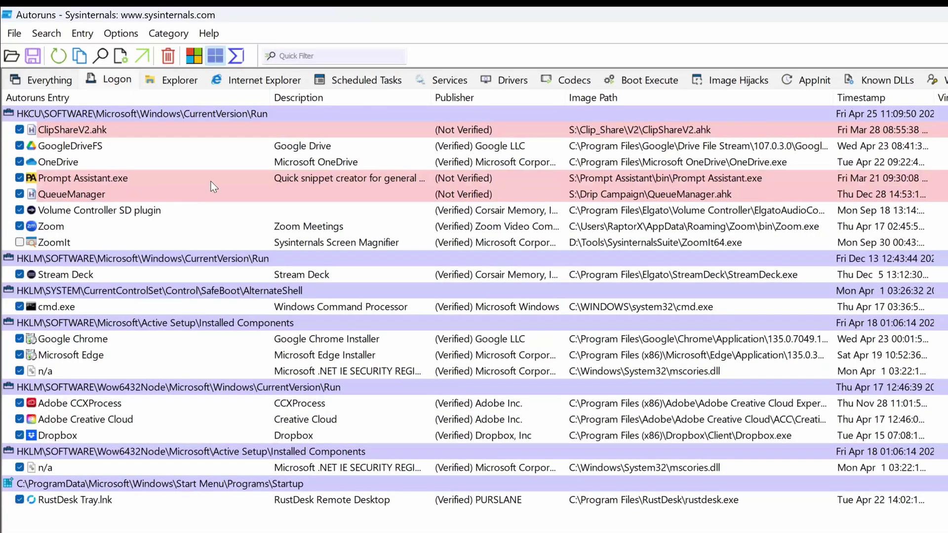
left_click(141, 132)
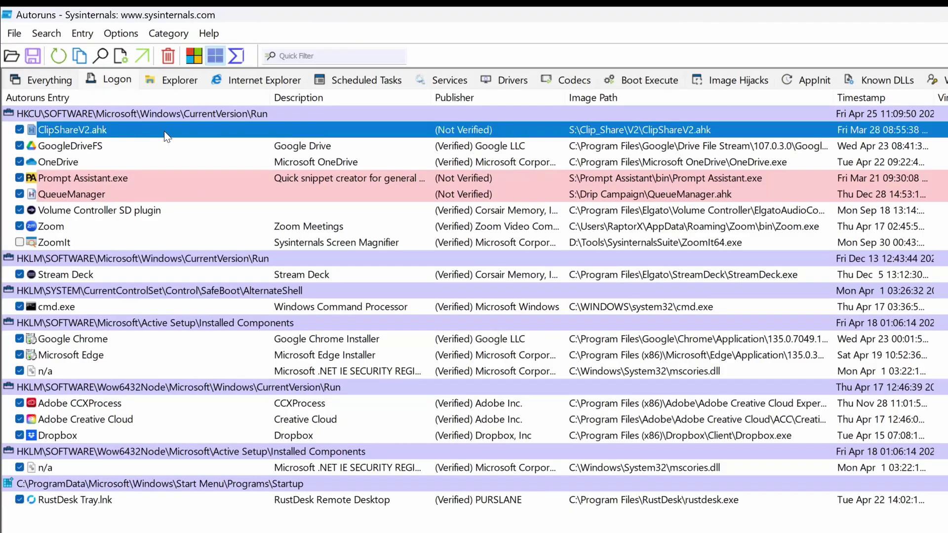
left_click(486, 181)
left_click(477, 192)
left_click(481, 181)
left_click(485, 195)
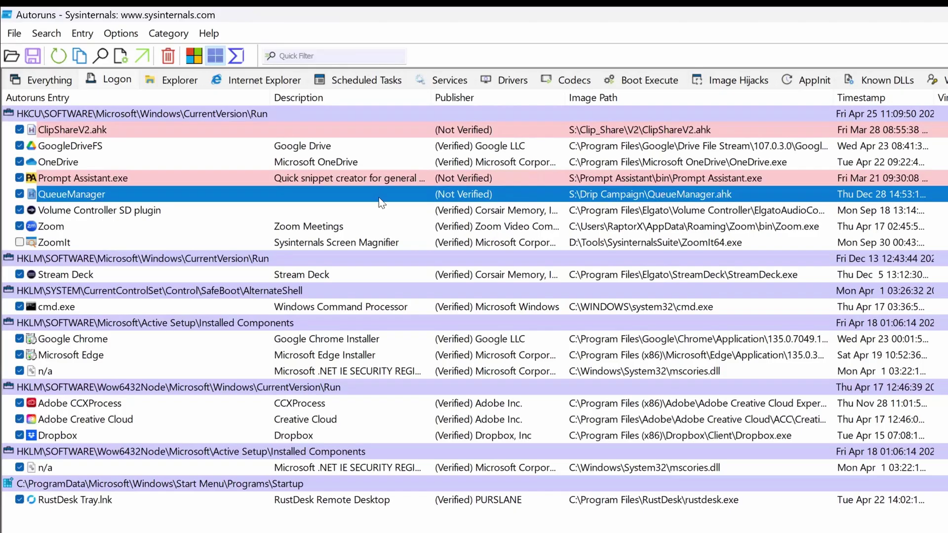
left_click(20, 194)
Review the Prompt Assistant.exe, Zoom, ClipShareV2.ahk and GoogleDriveFS entries, then show Scheduled Tasks.
left_click(88, 182)
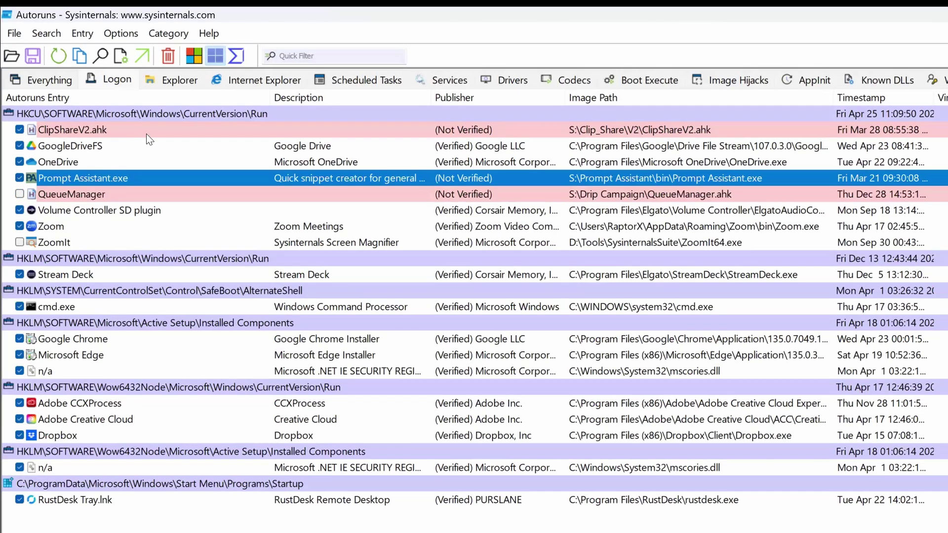
key("Up")
key("Up")
key("Up")
left_click(139, 184)
left_click(73, 223)
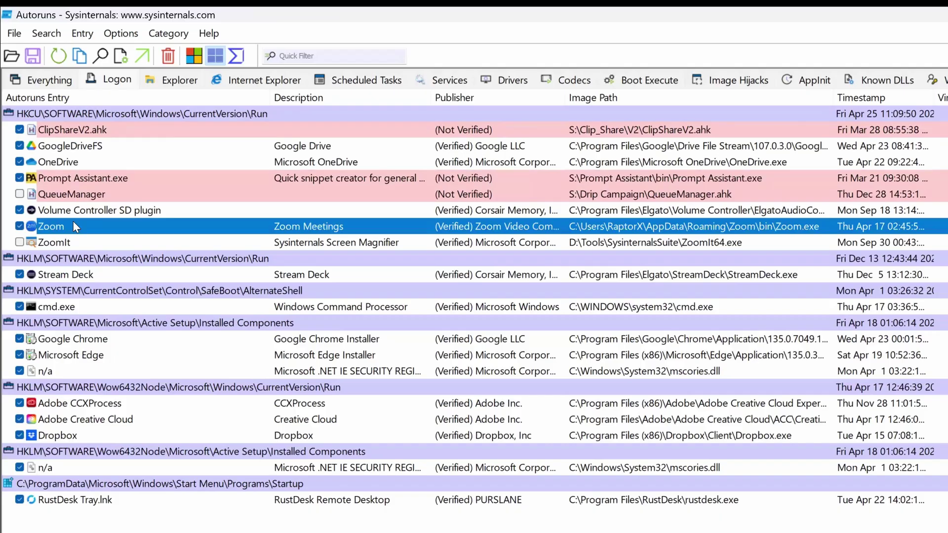
left_click(131, 130)
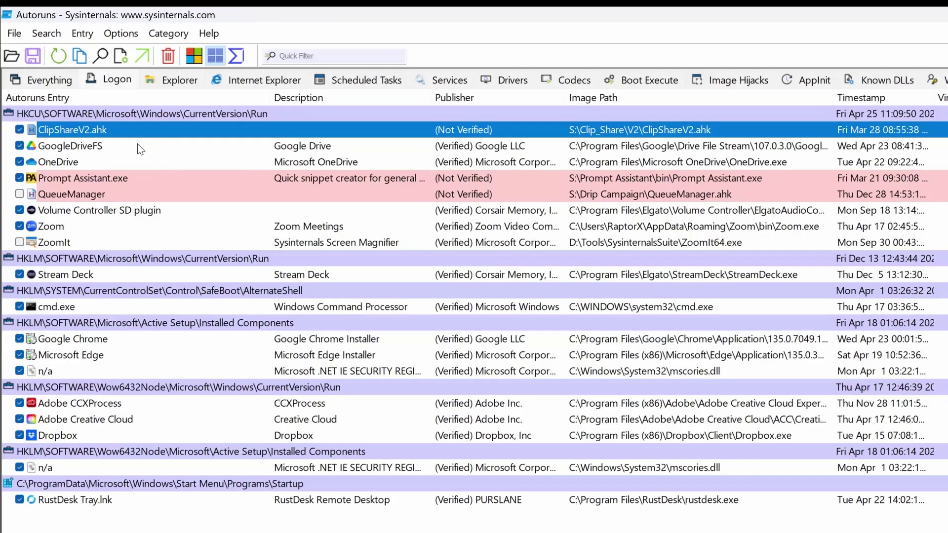
left_click(126, 150)
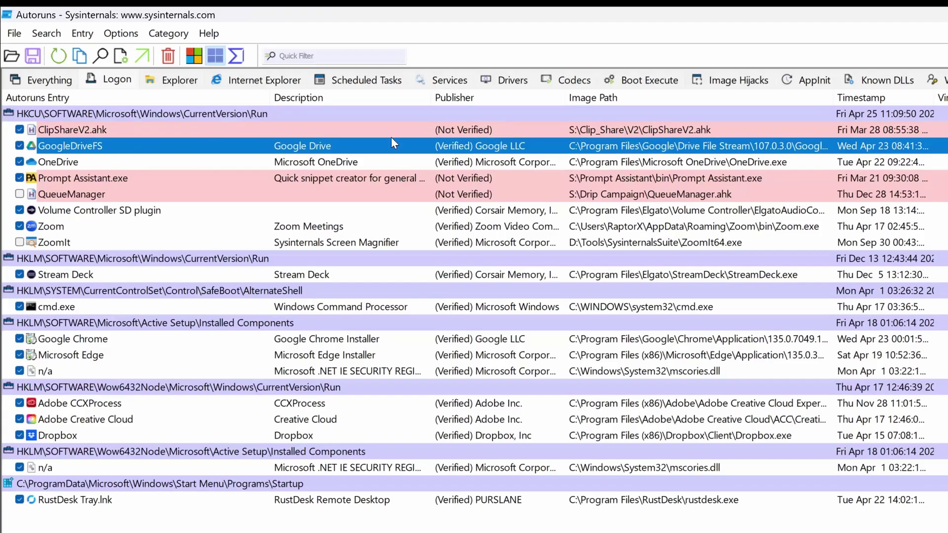
left_click(389, 81)
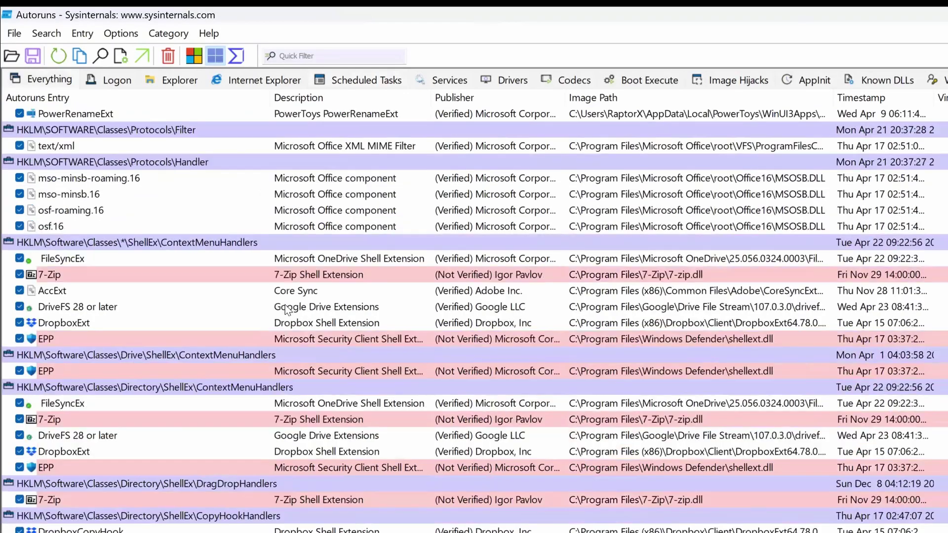
Scroll through the Everything list, selecting the OneDrive1 and OneDrive7 overlay entries.
scroll(286, 304, "down", 8)
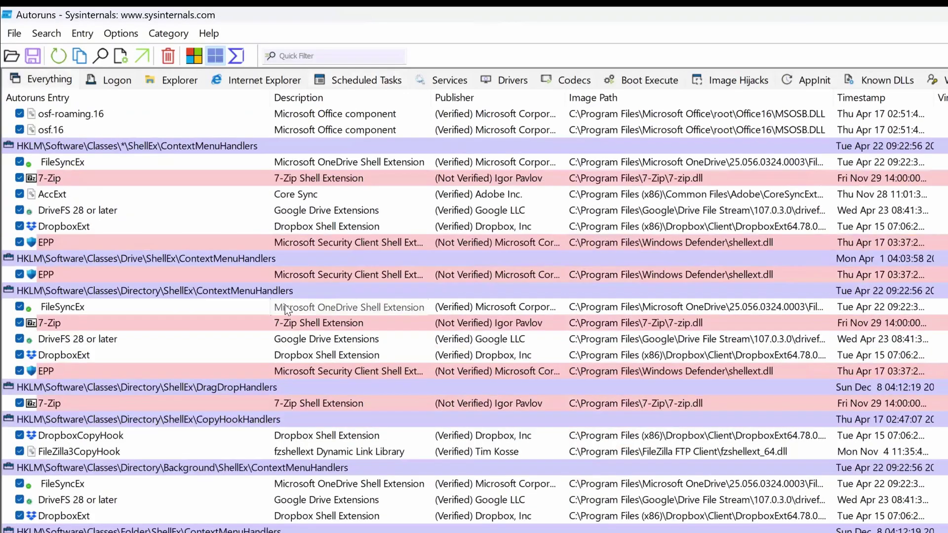
scroll(88, 213, "down", 1)
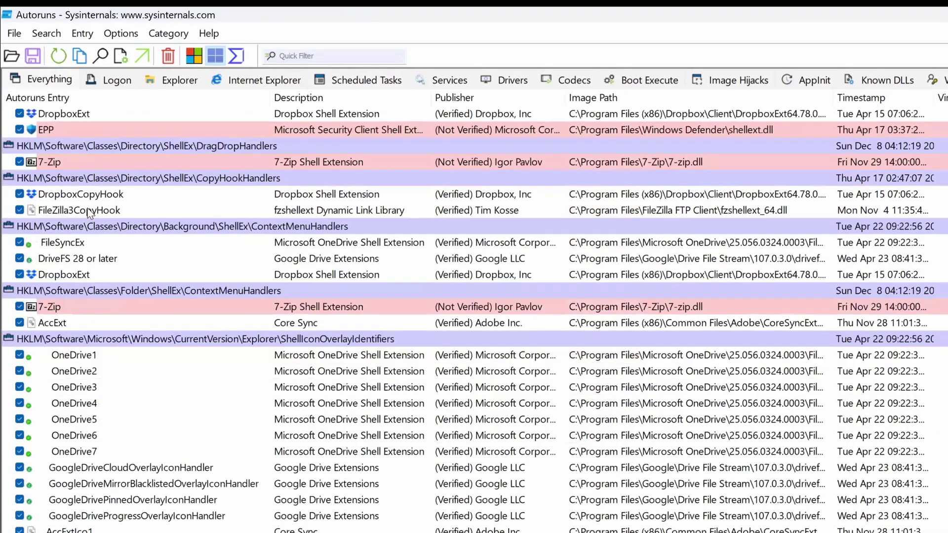
scroll(274, 209, "down", 3)
left_click(274, 209)
left_click(298, 308)
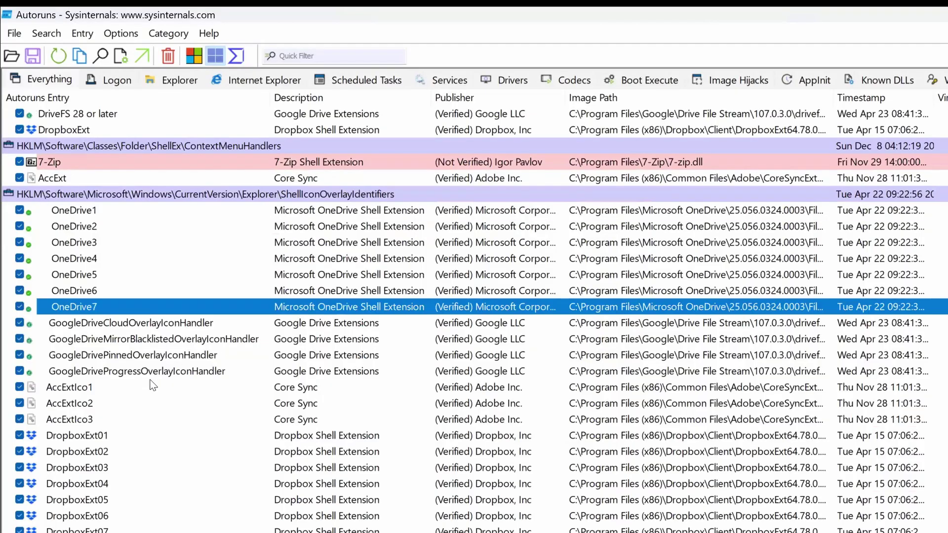
scroll(153, 385, "down", 1)
scroll(166, 353, "down", 3)
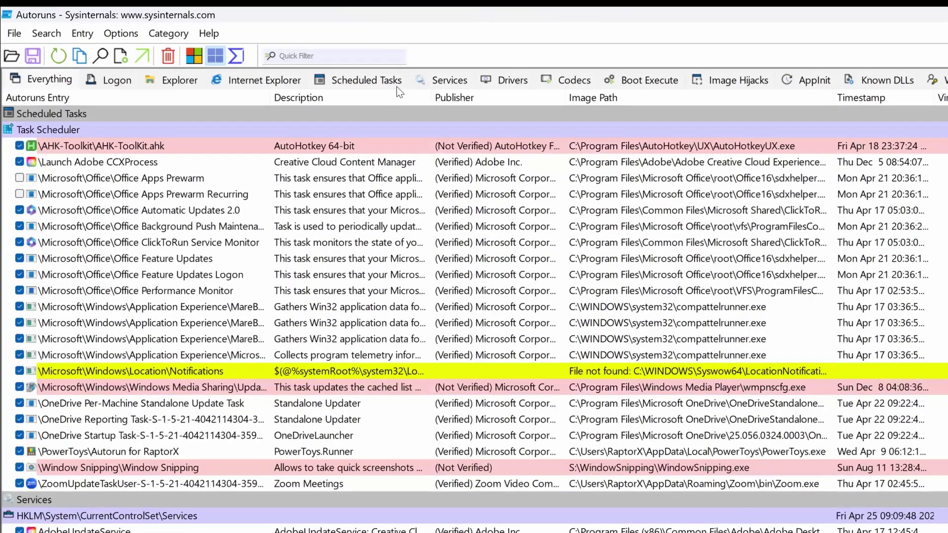
scroll(393, 82, "down", 1)
Filter entries by 's:' to review S: drive items, then clear the filter and rescan with F5.
left_click(358, 56)
type("s")
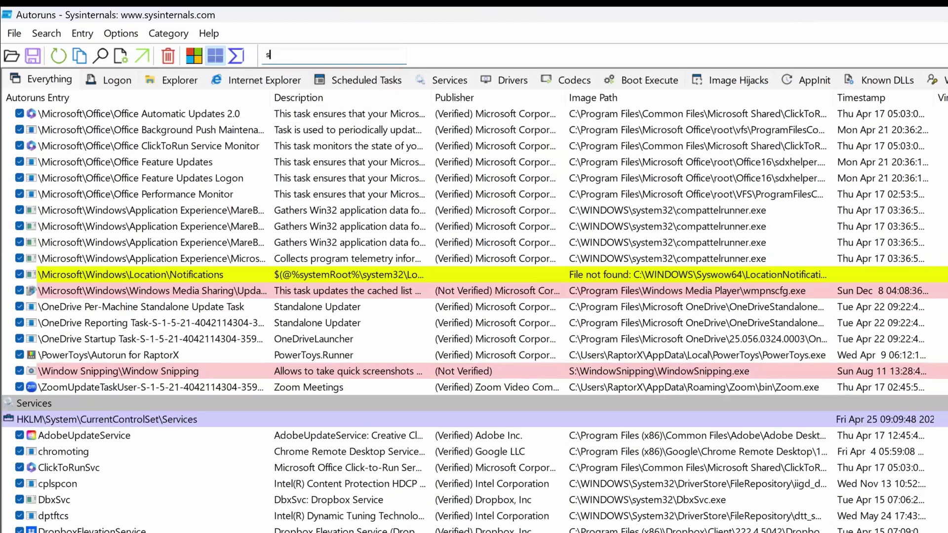
type(":")
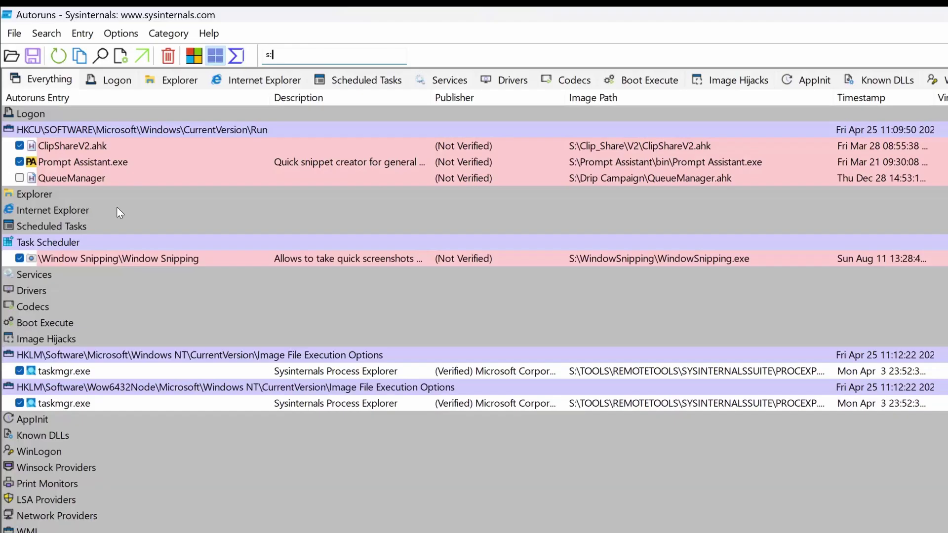
key("BackSpace")
key("BackSpace")
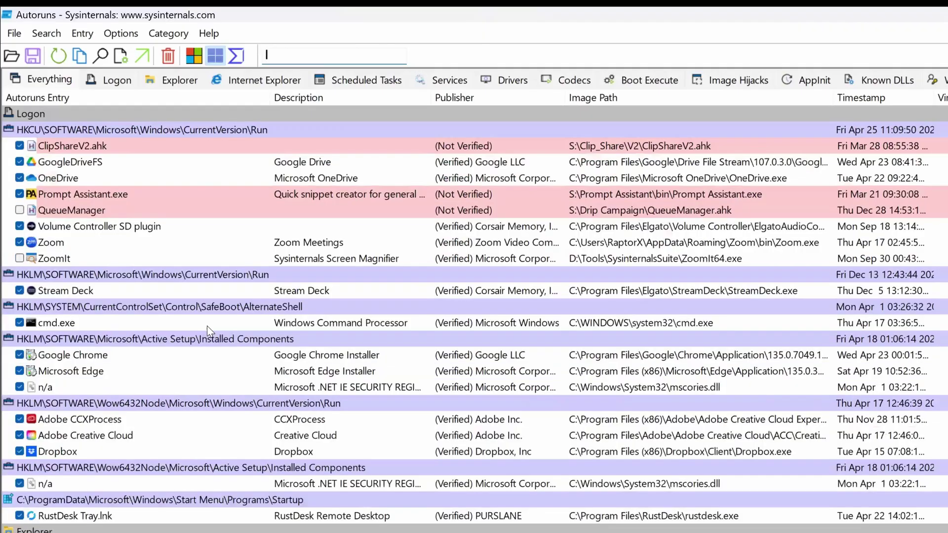
scroll(219, 295, "down", 20)
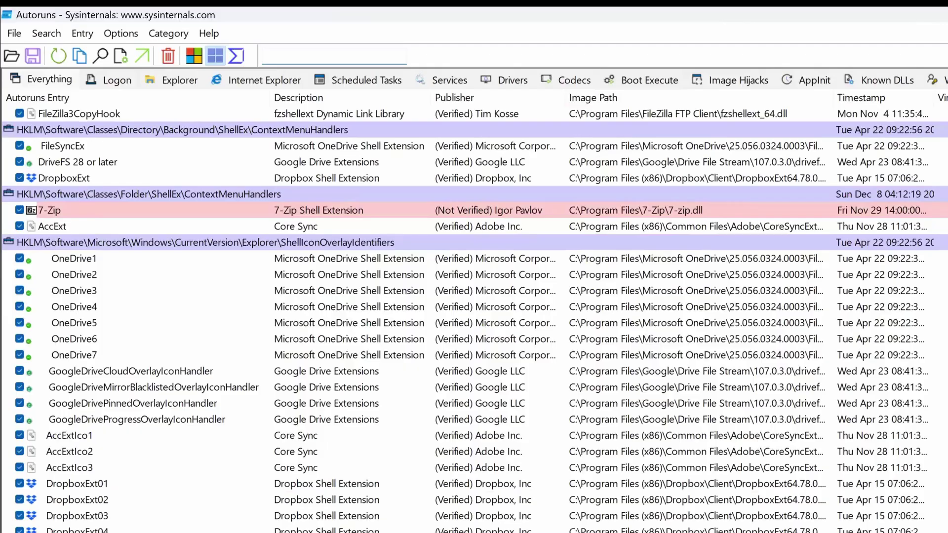
key("F5")
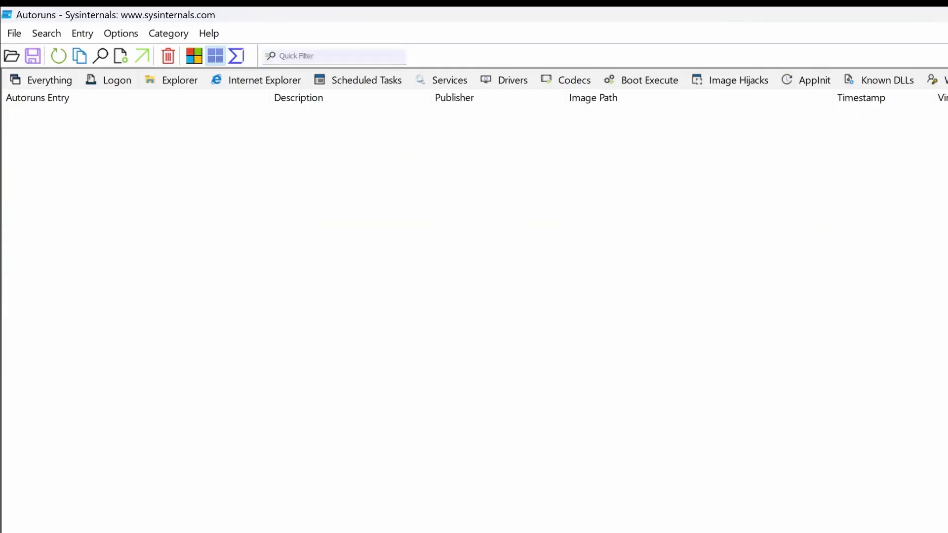
Browse the Known DLLs, Image Hijacks, Boot Execute, Codecs and Drivers categories.
left_click(887, 80)
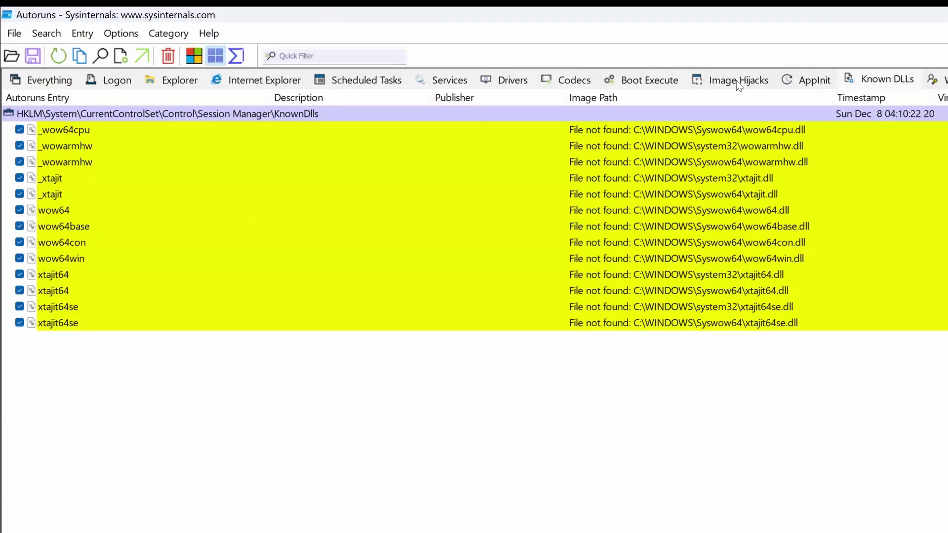
left_click(736, 81)
left_click(641, 85)
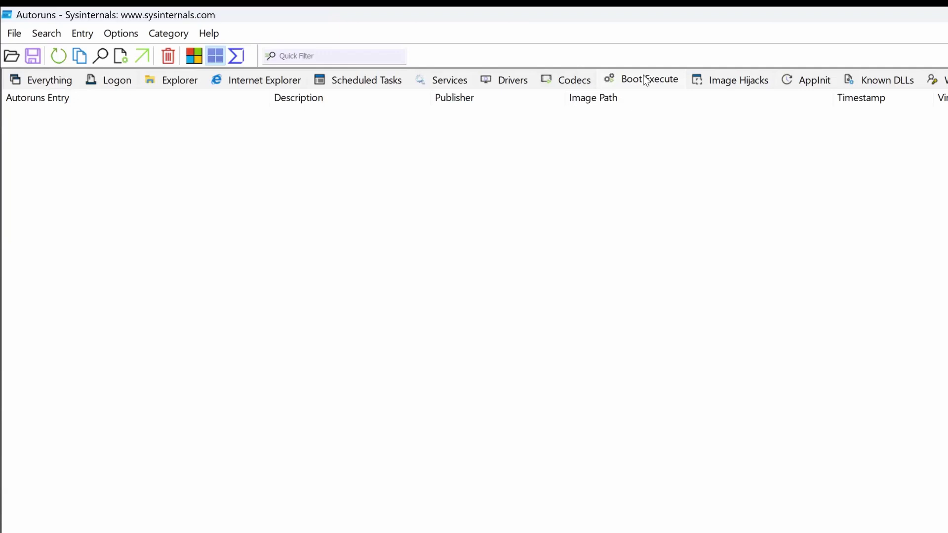
left_click(589, 81)
left_click(506, 84)
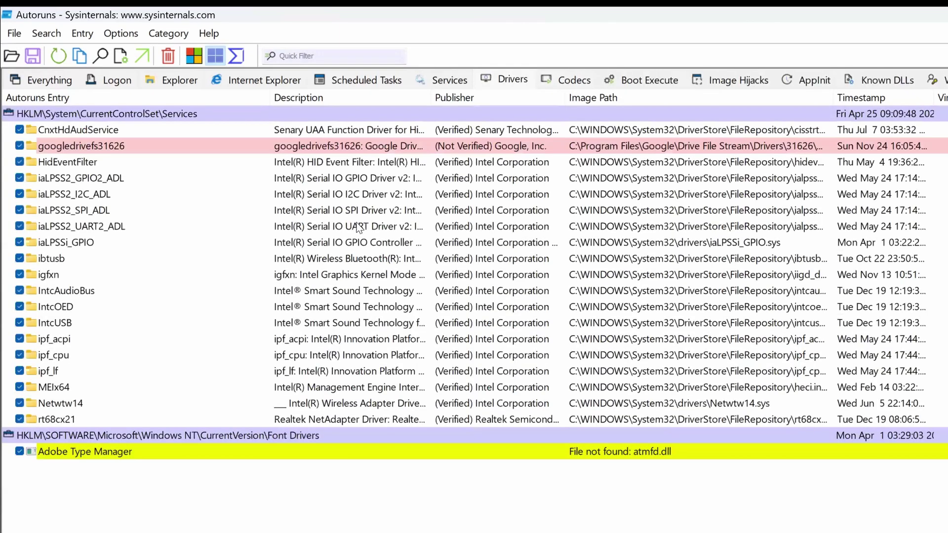
Show the Services list, select GameInputSvc, and autosize columns to read full publisher names.
left_click(437, 79)
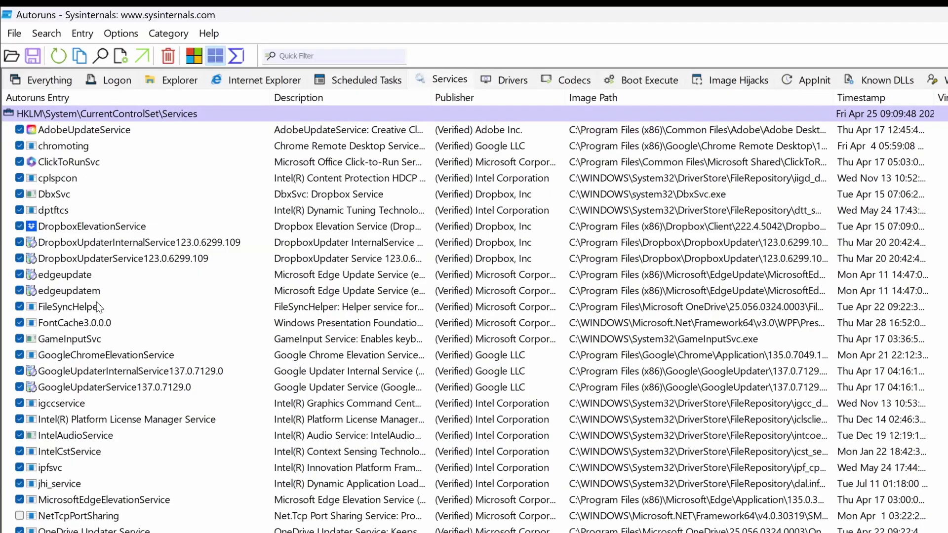
left_click(388, 340)
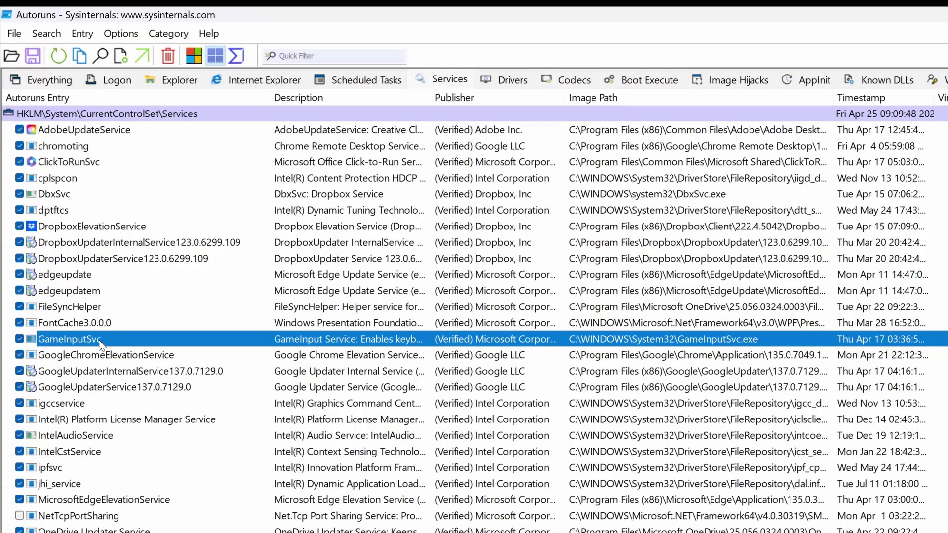
double_click(936, 97)
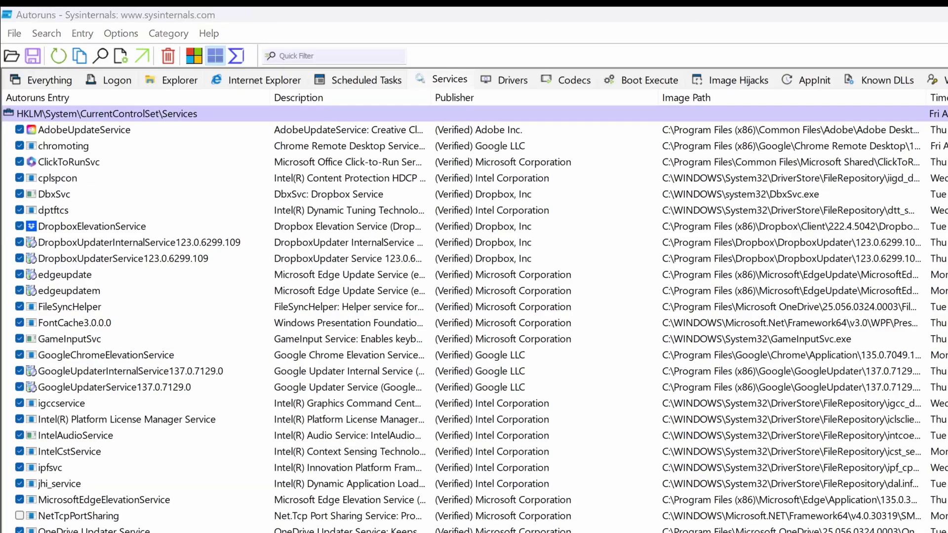
Return to the Scheduled Tasks category showing AHK-ToolKit.ahk and the Office tasks.
left_click(326, 80)
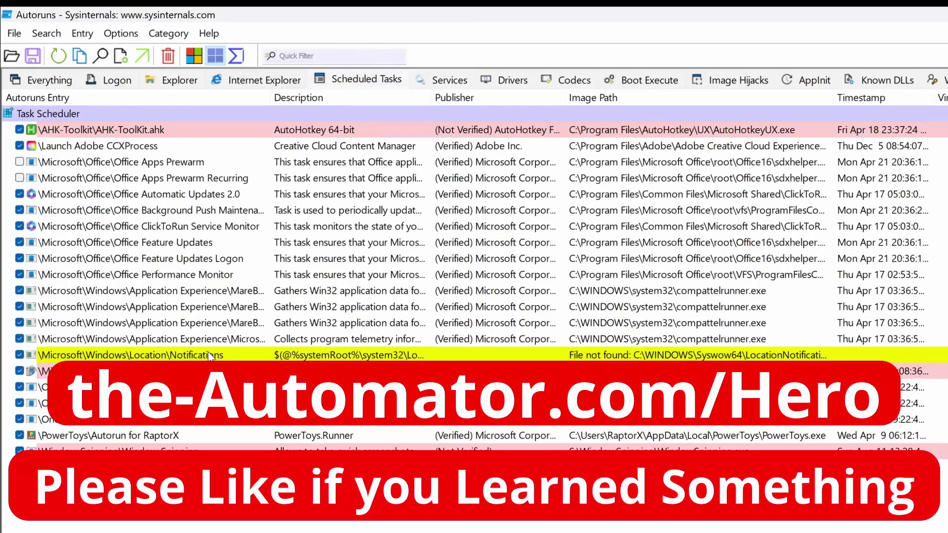